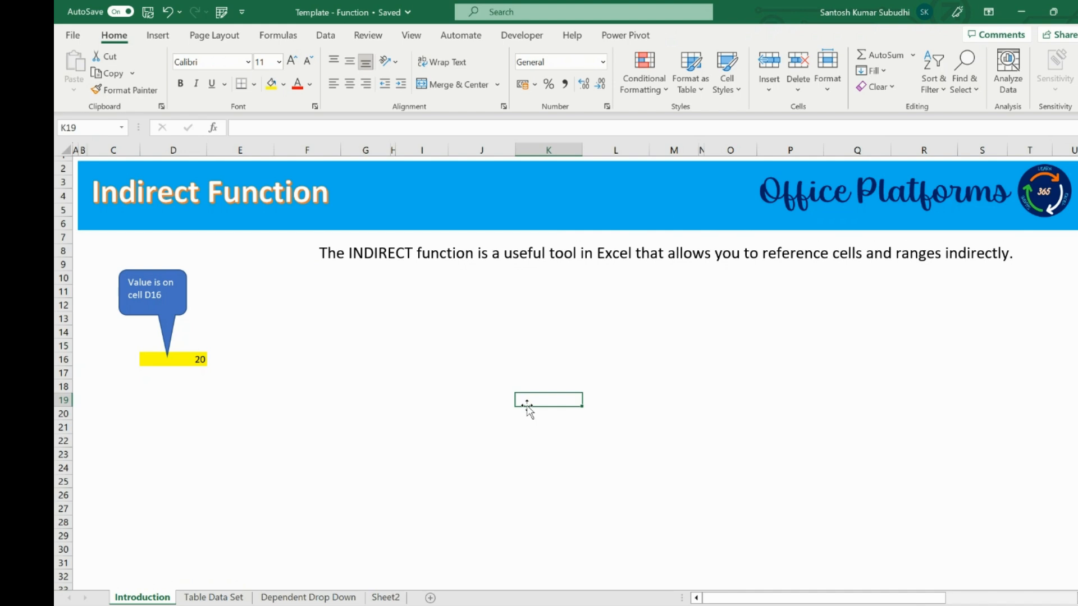
# Step: Enter the direct reference formula =D16 in cell G16
pyautogui.click(260, 361)
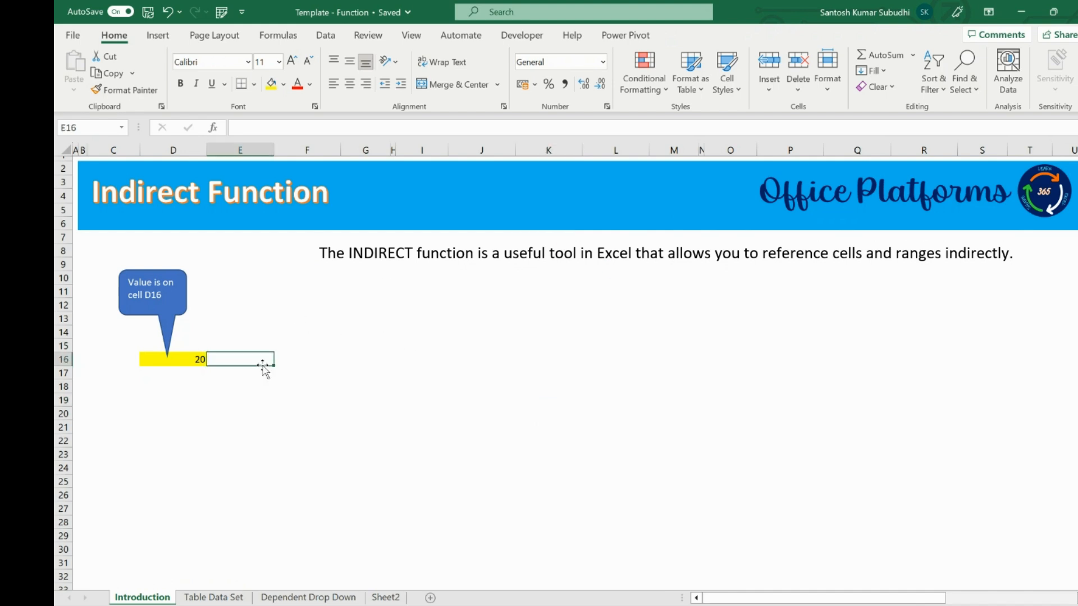
pyautogui.click(193, 361)
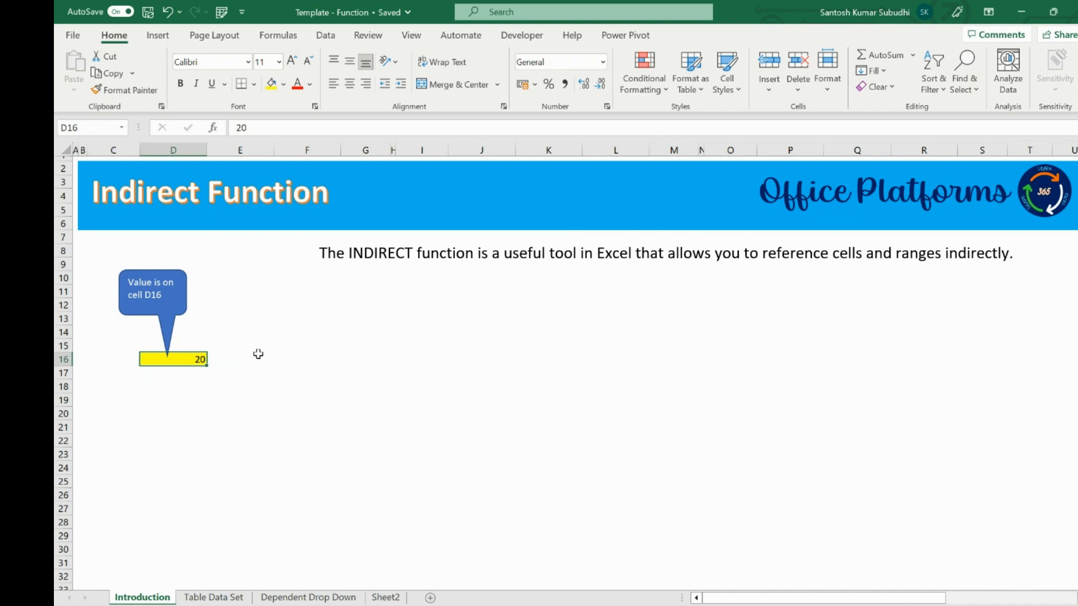
pyautogui.click(263, 357)
pyautogui.click(348, 362)
pyautogui.write('=')
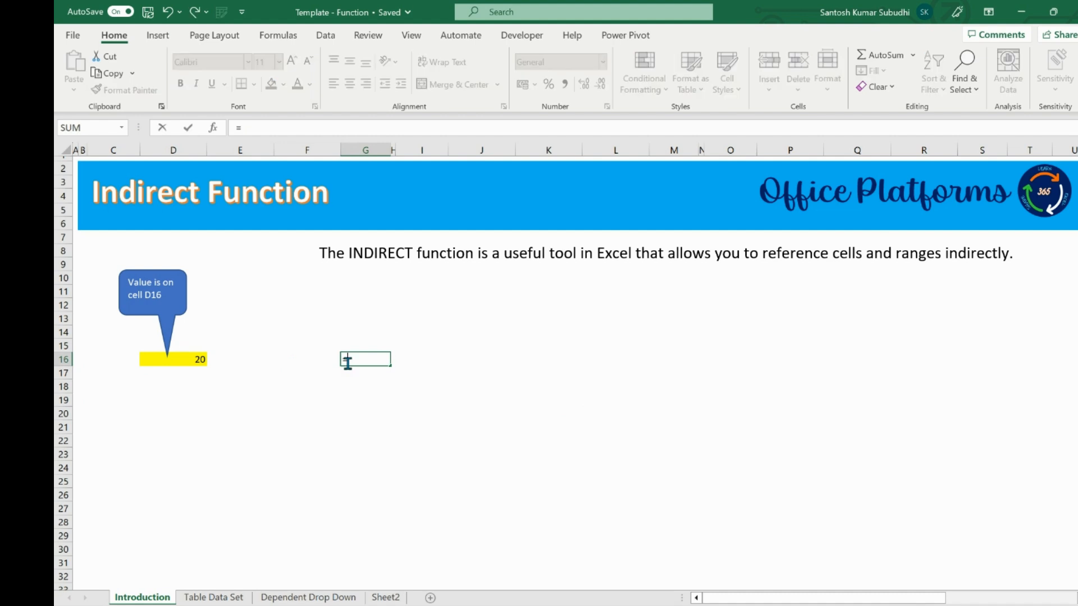
pyautogui.write('D')
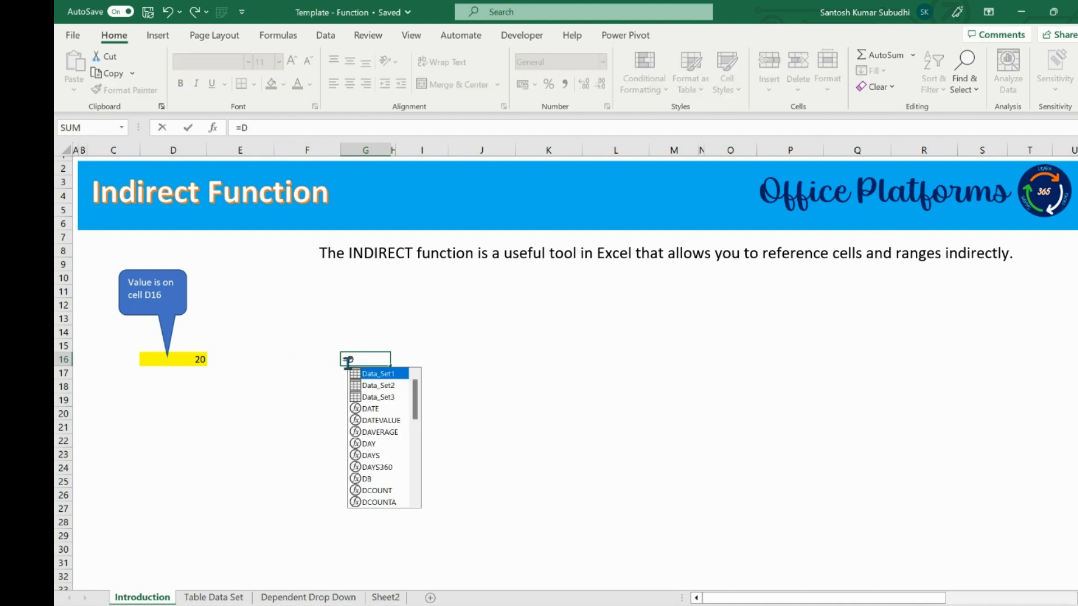
pyautogui.write('16')
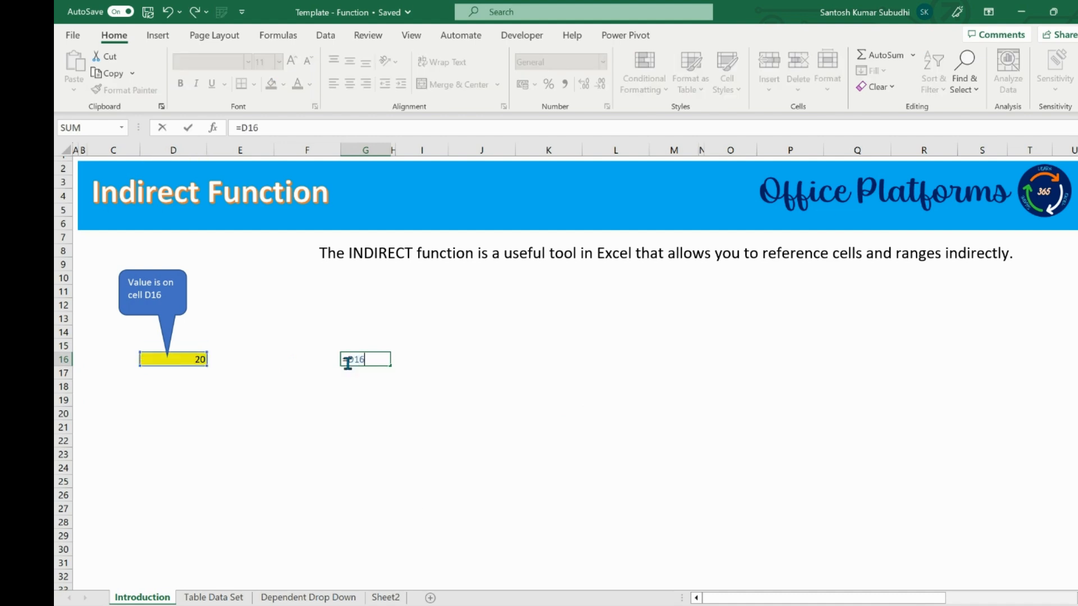
pyautogui.hotkey('ctrl', 'Return')
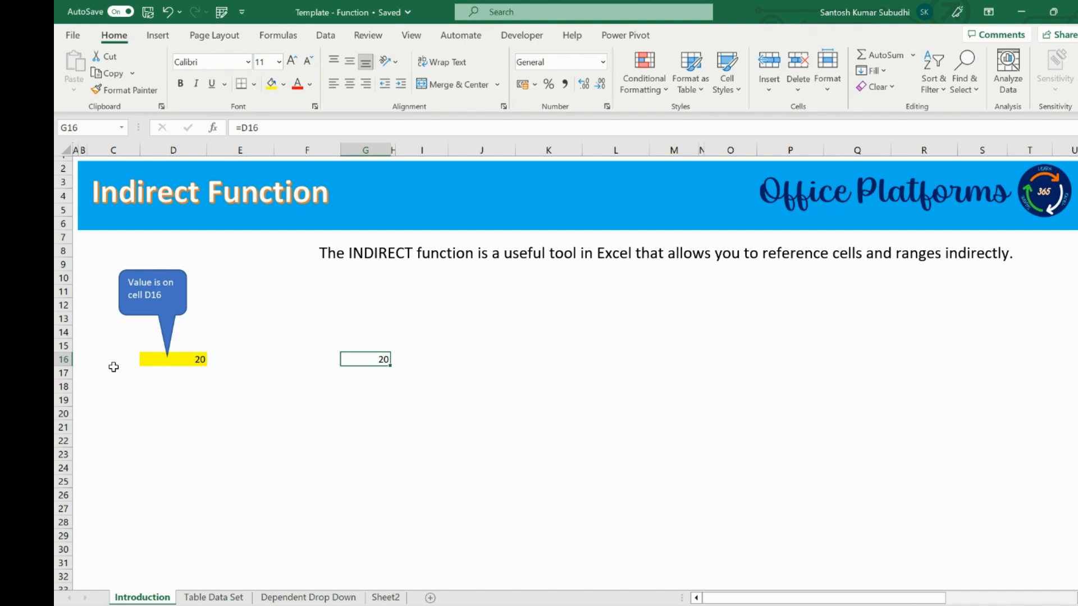
# Step: Enter the cell address D16 as plain text in cell G18
pyautogui.click(155, 357)
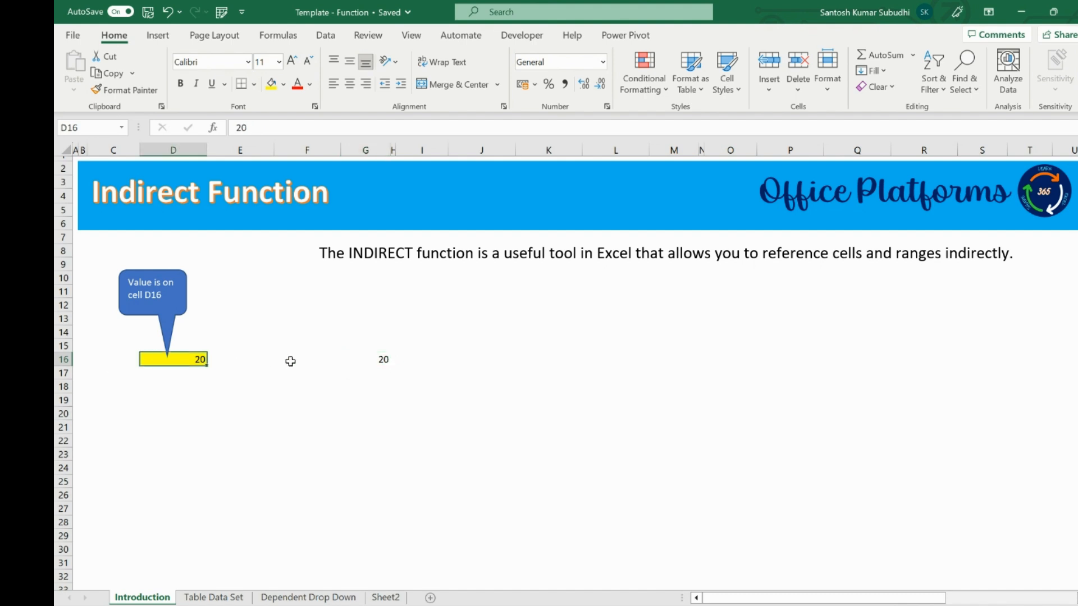
pyautogui.click(392, 373)
pyautogui.click(371, 383)
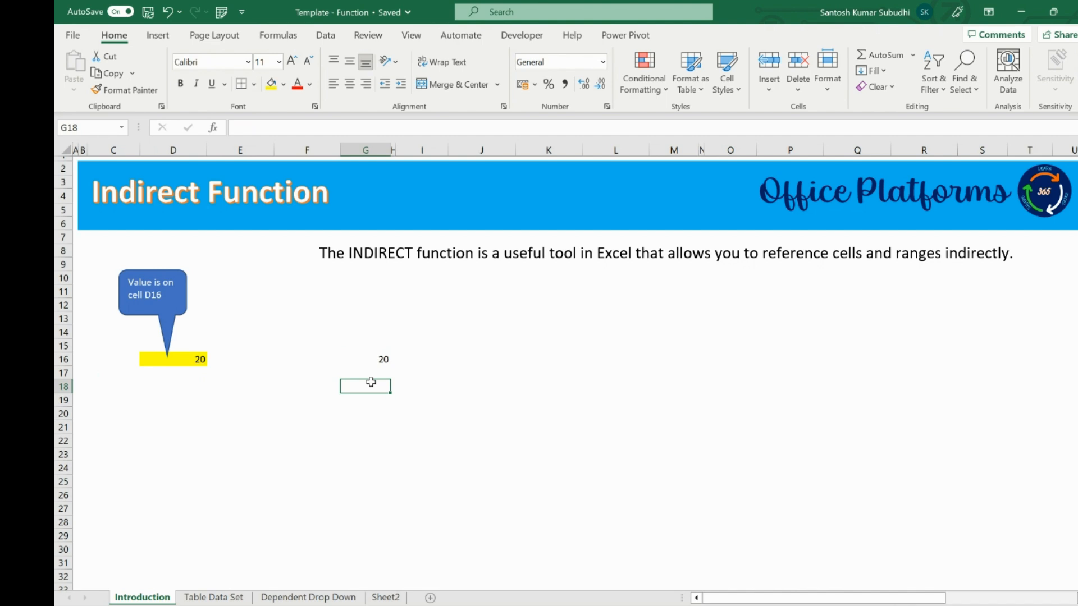
pyautogui.write('D16')
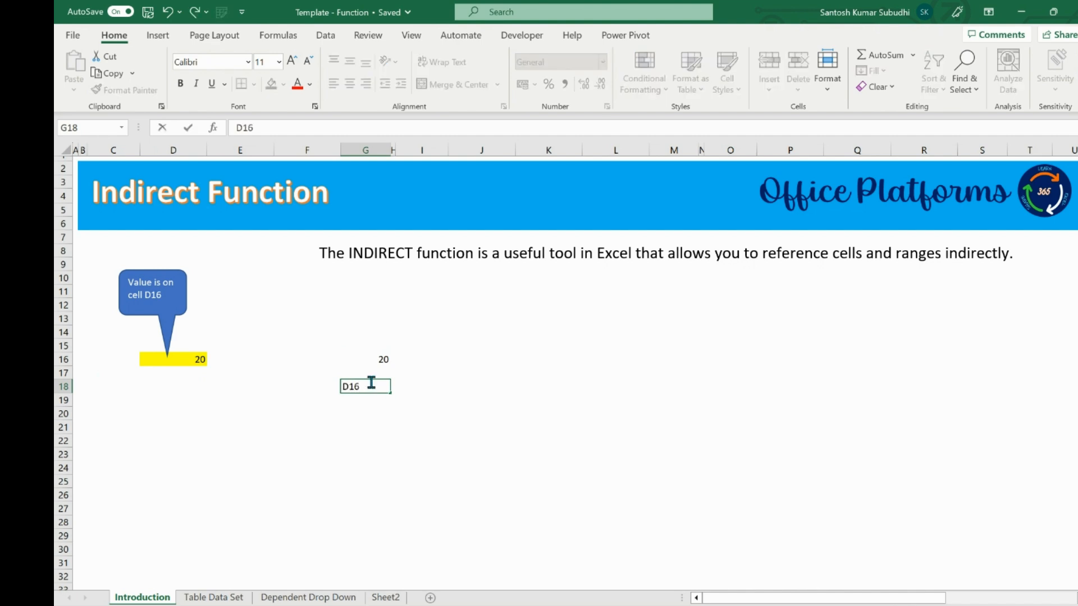
pyautogui.press('Return')
# Step: Enter the formula =G18 in cell I18 and compare it with cells G18 and D16
pyautogui.press('Up')
pyautogui.press('Right')
pyautogui.press('Right')
pyautogui.write('=')
pyautogui.click(371, 384)
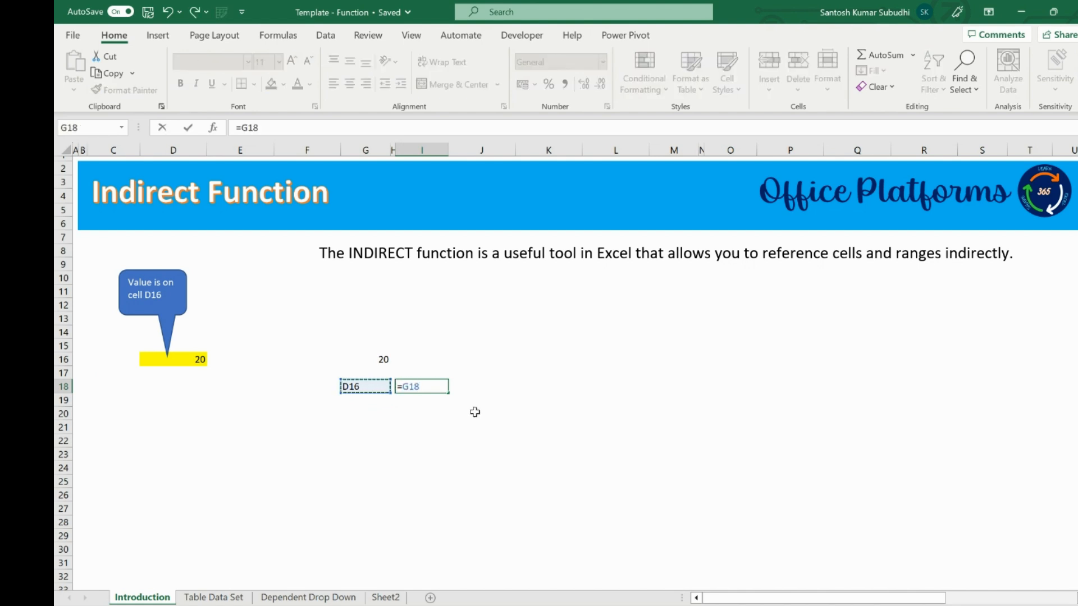
pyautogui.press('Return')
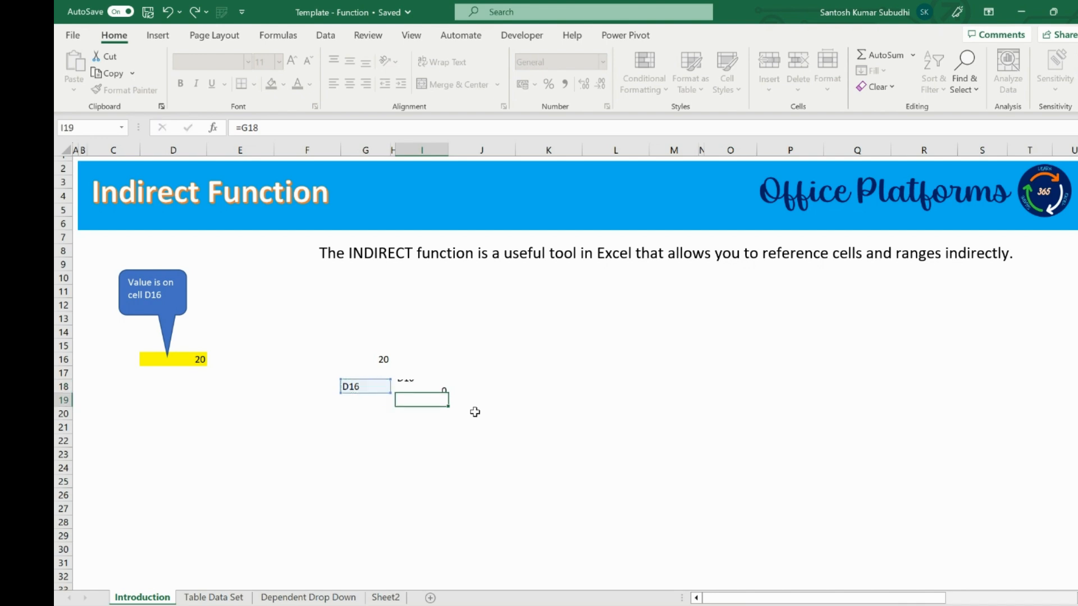
pyautogui.click(410, 388)
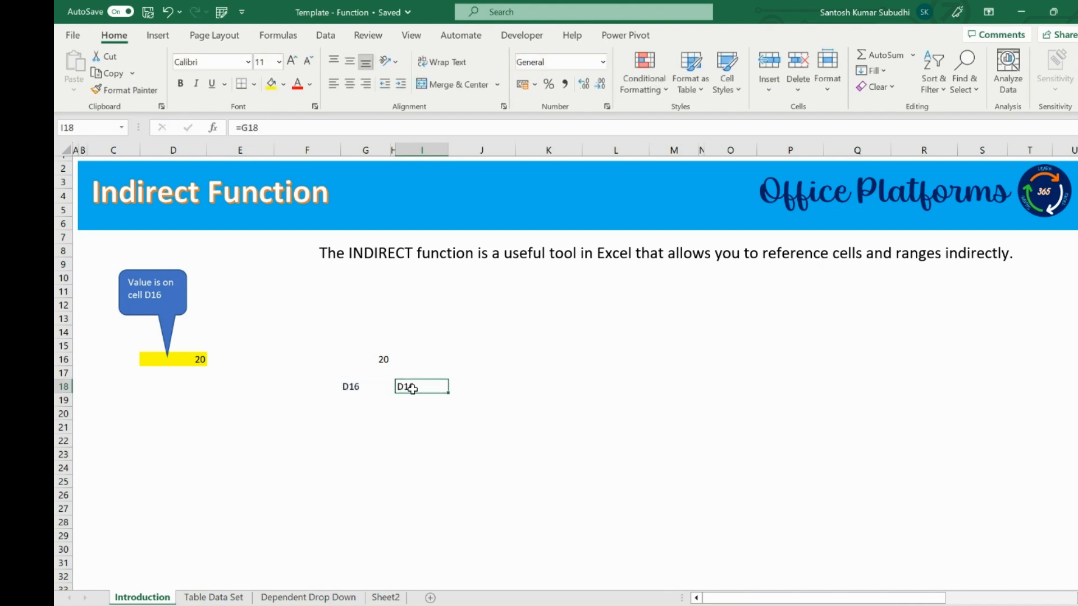
pyautogui.click(364, 389)
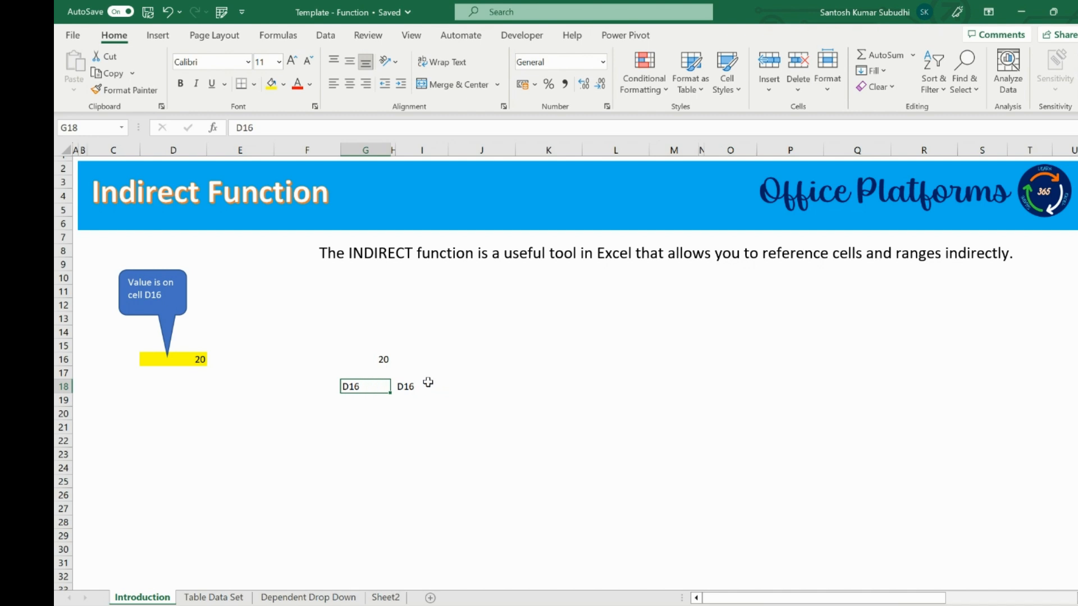
pyautogui.click(193, 362)
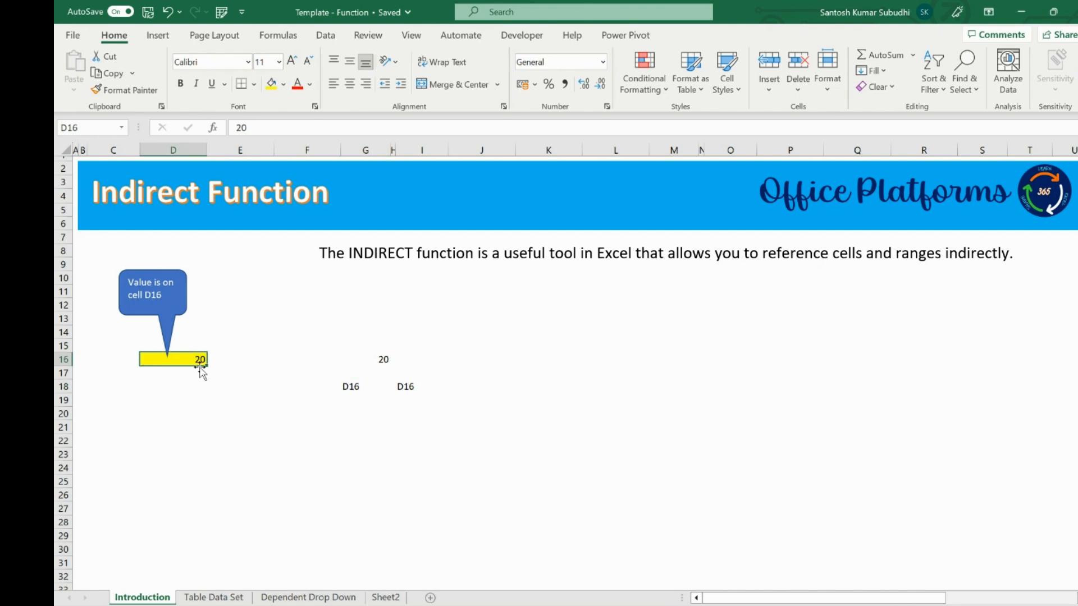
# Step: Replace the formula in cell I18 with =INDIRECT(G18)
pyautogui.click(416, 387)
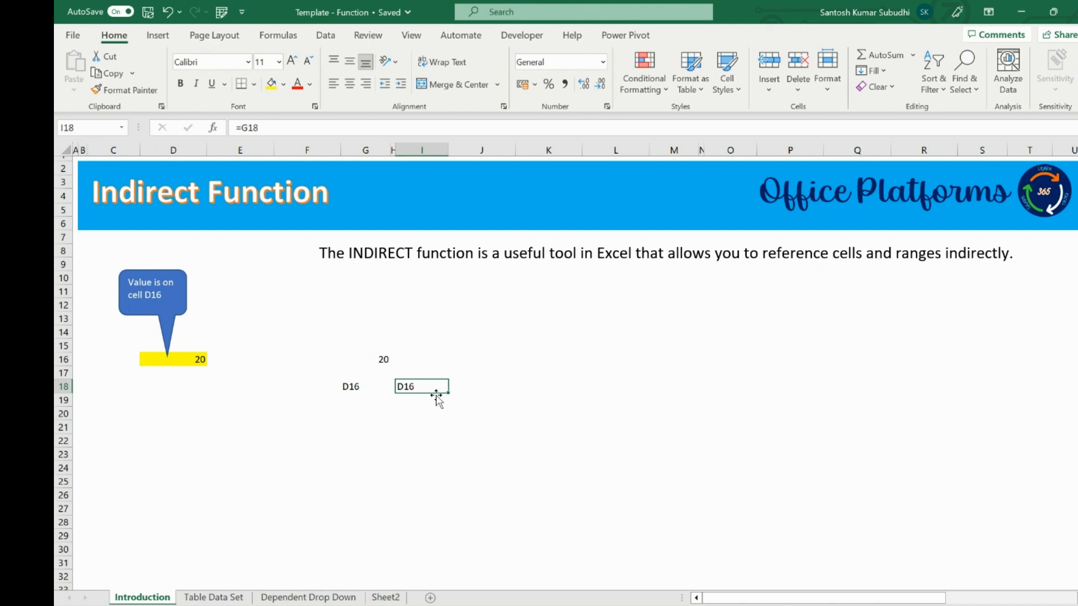
pyautogui.write('=')
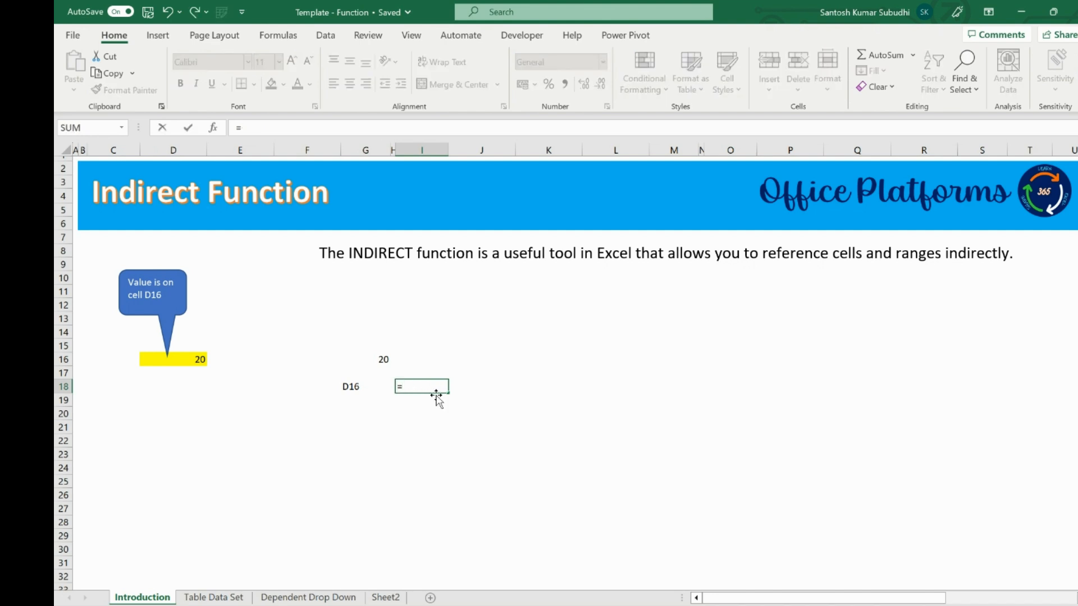
pyautogui.write('ind')
pyautogui.press('Down')
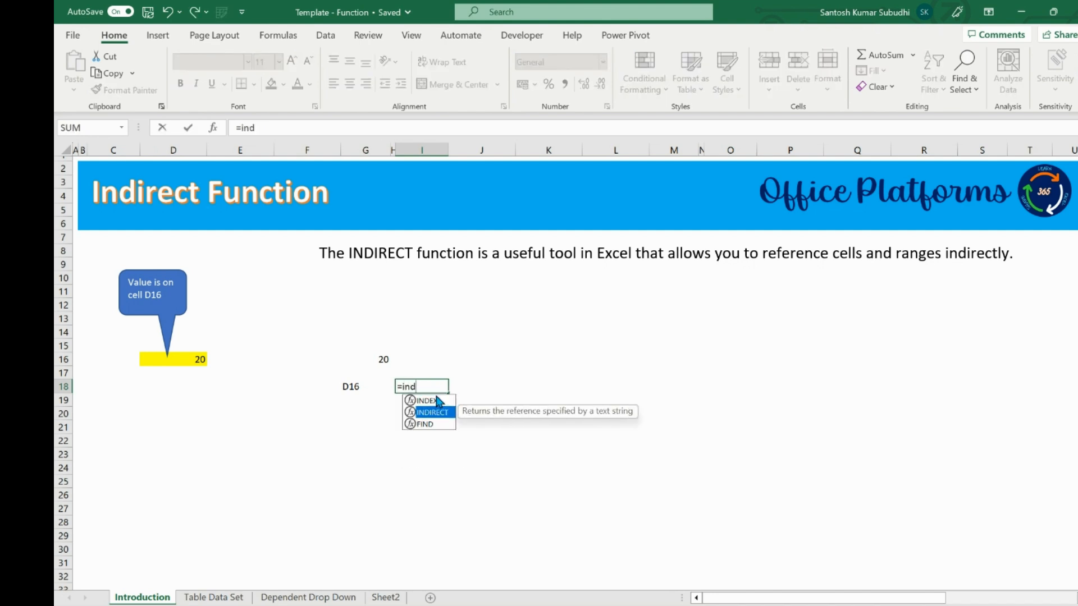
pyautogui.press('Tab')
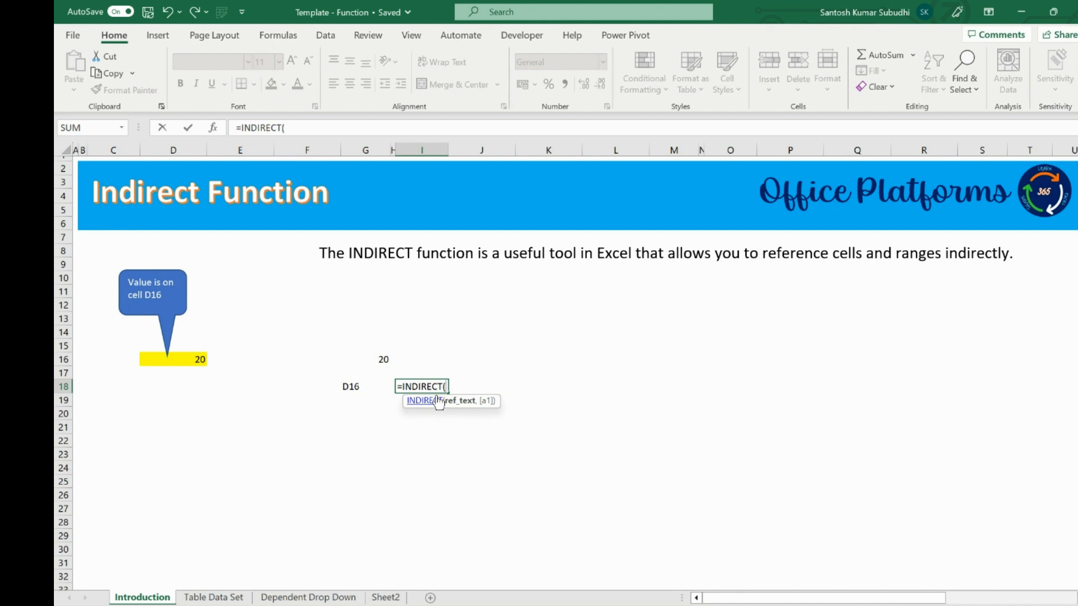
pyautogui.click(361, 387)
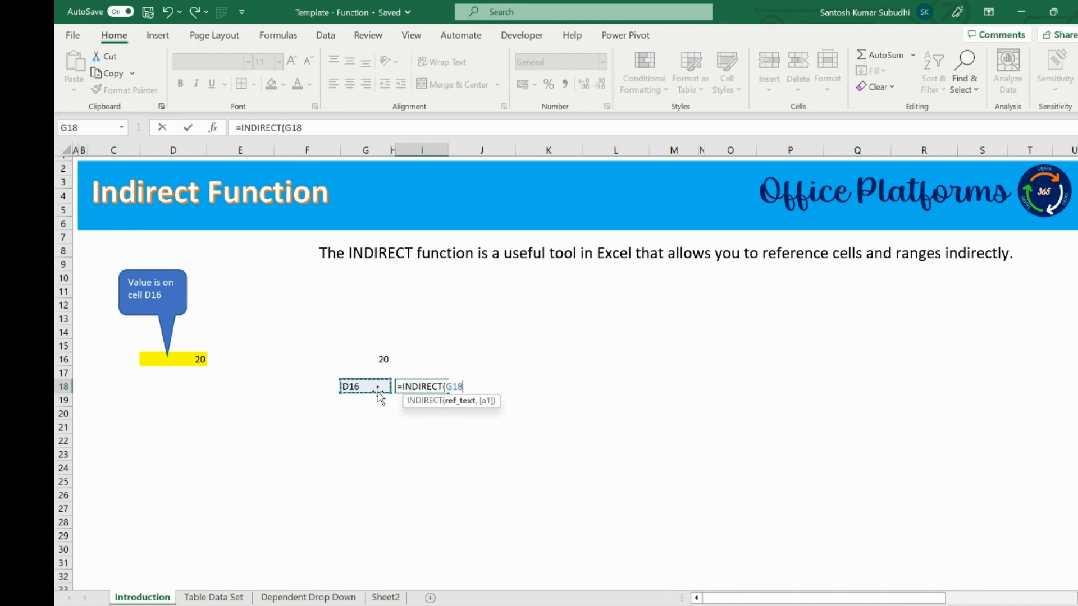
pyautogui.write(')')
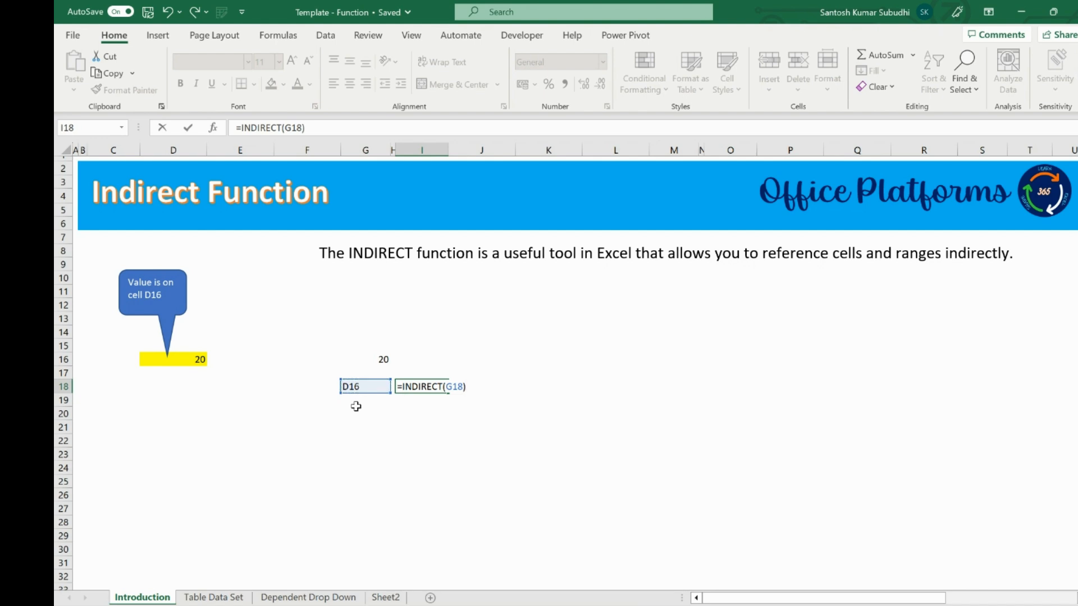
pyautogui.hotkey('ctrl', 'Return')
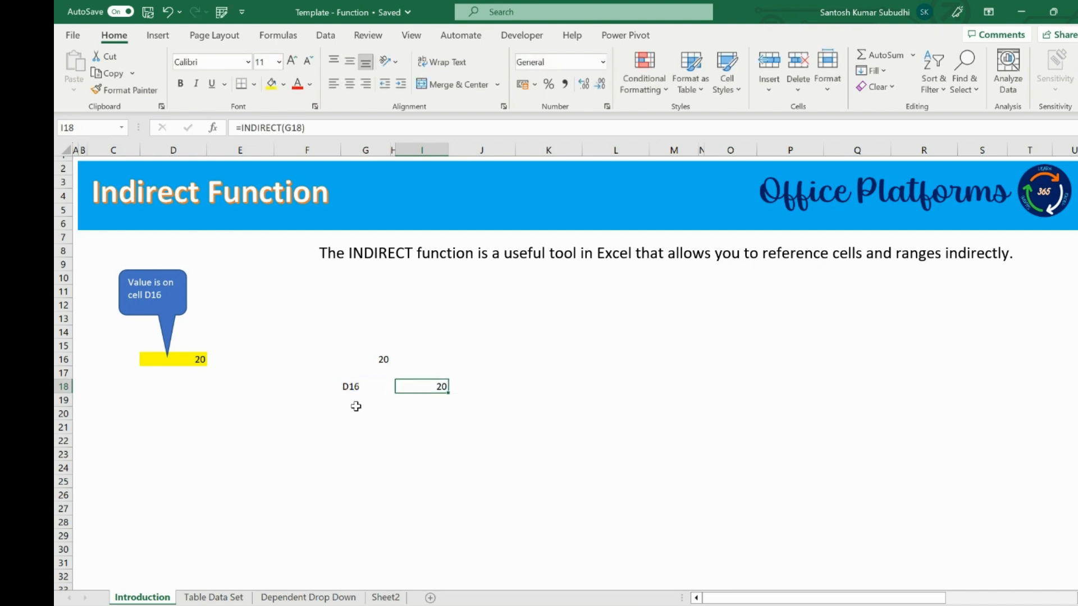
# Step: Change the value in cell D16 to 100 and check the INDIRECT formula in I18
pyautogui.click(194, 360)
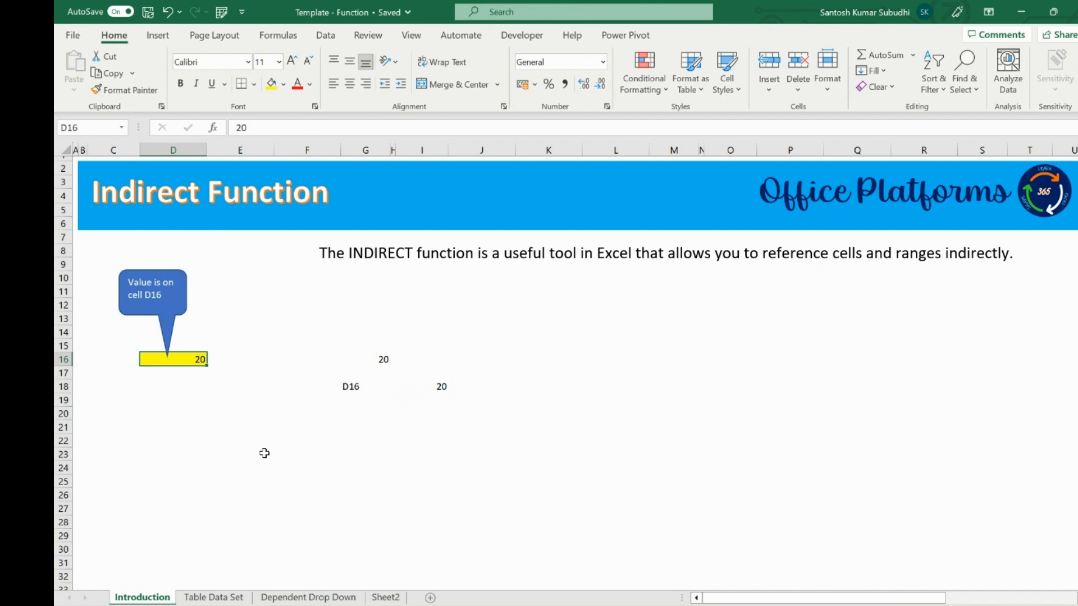
pyautogui.write('100')
pyautogui.press('Return')
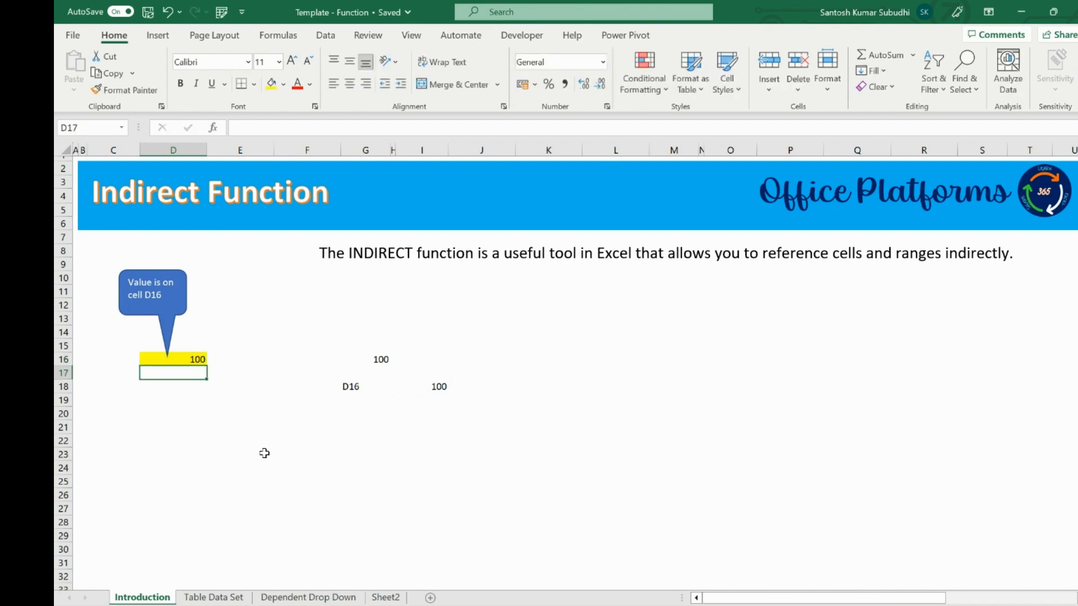
pyautogui.click(445, 387)
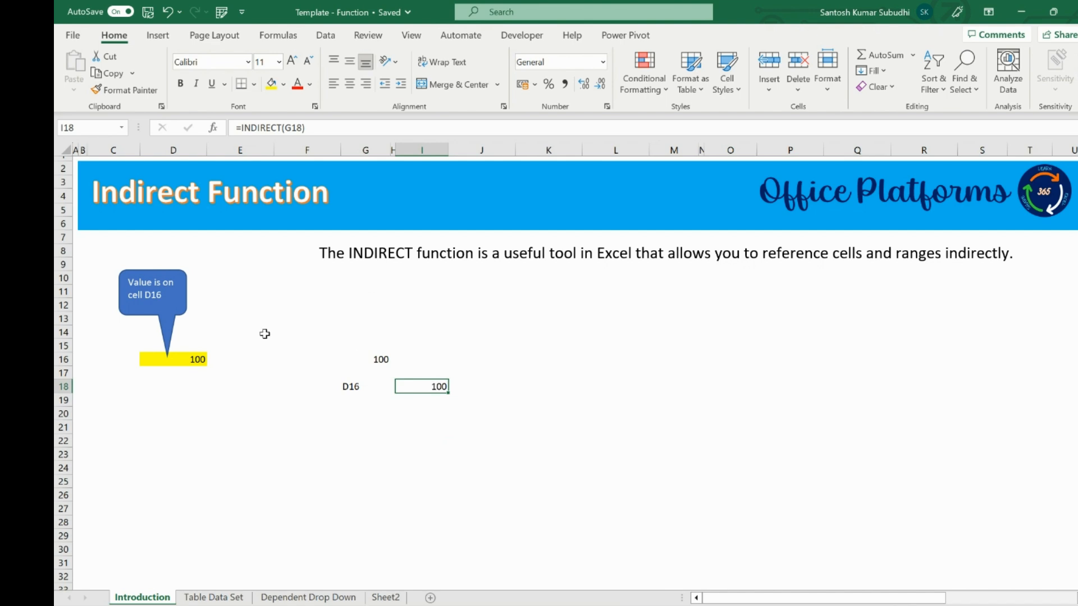
# Step: Fill cell D20 with yellow and enter the value 250 in it
pyautogui.click(173, 412)
pyautogui.click(274, 88)
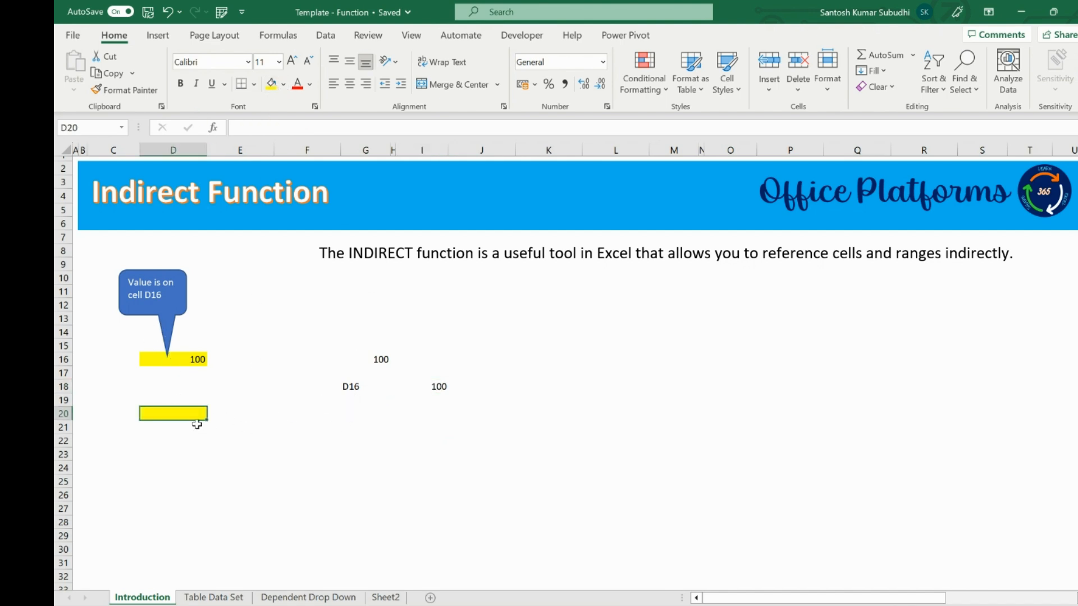
pyautogui.write('250')
pyautogui.press('Tab')
pyautogui.press('Tab')
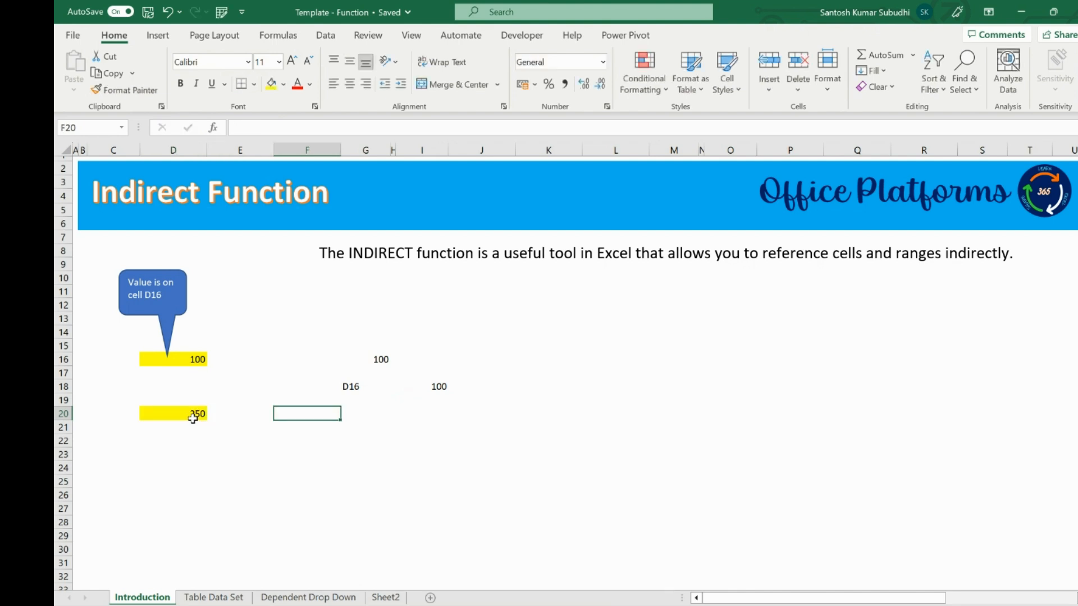
pyautogui.press('Tab')
# Step: Enter the formula =INDIRECT("D20") in cell G20, giving the address as quoted text
pyautogui.click(192, 418)
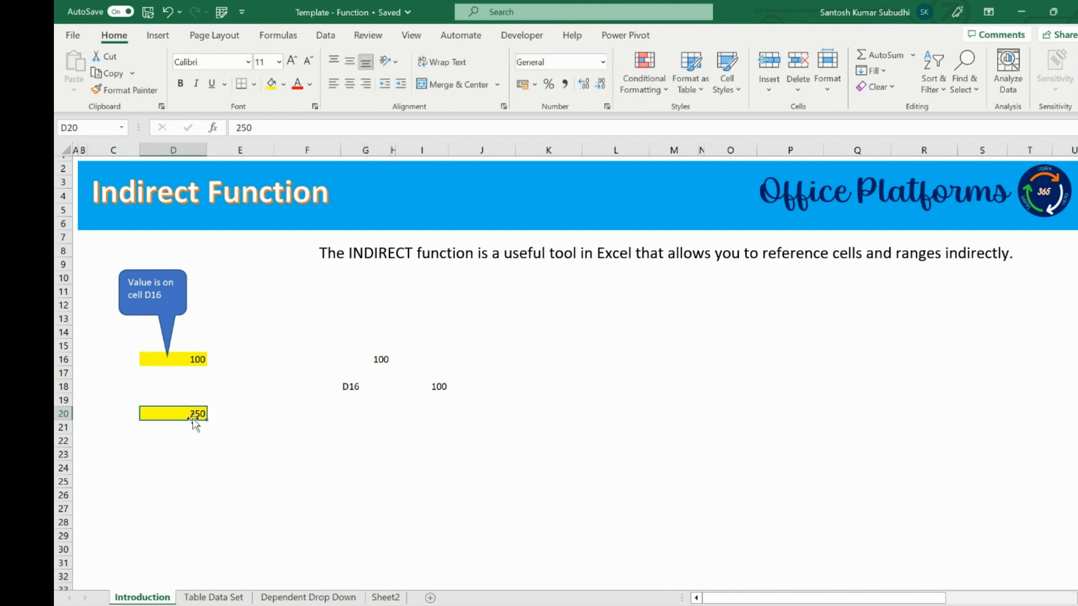
pyautogui.click(70, 128)
pyautogui.click(350, 416)
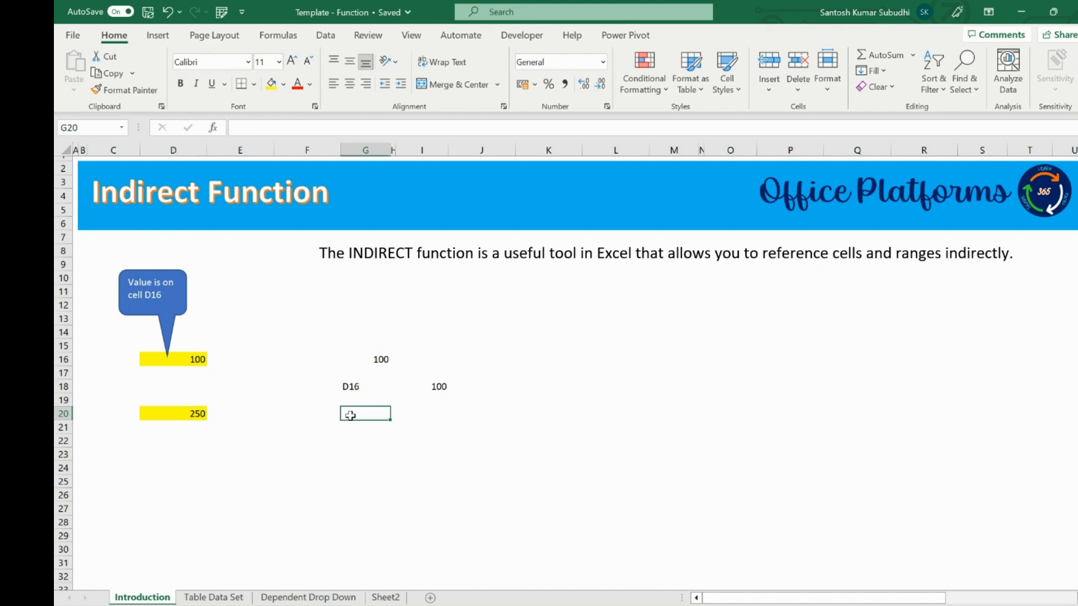
pyautogui.write('=INDIRECT(')
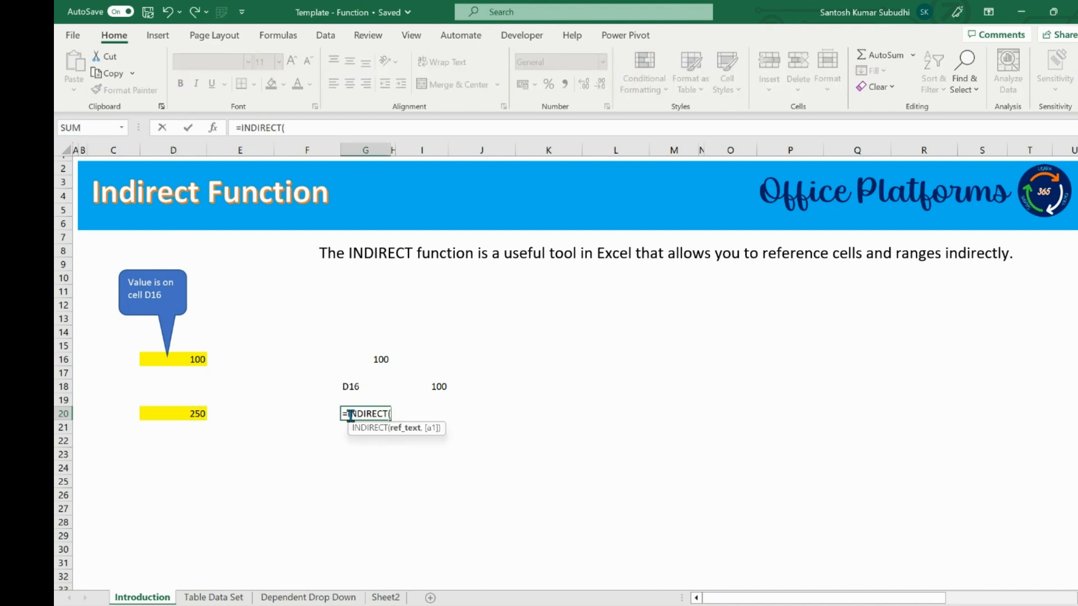
pyautogui.write('"D20")')
pyautogui.press('Return')
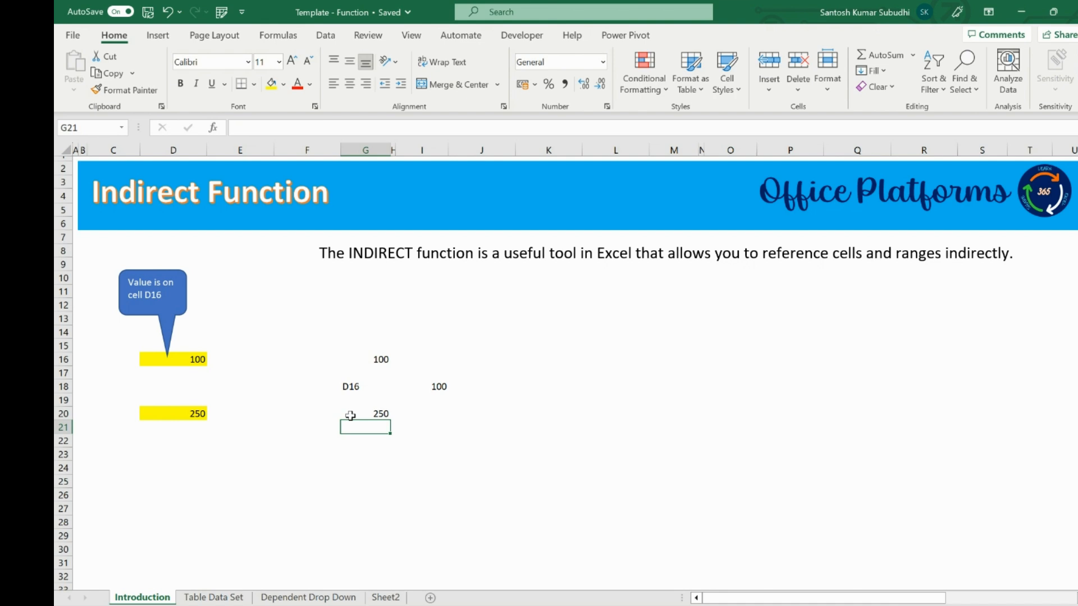
# Step: Evaluate the INDIRECT("D20") part of the formula in cell G20 in place, restore the formula and leave the cell
pyautogui.click(350, 416)
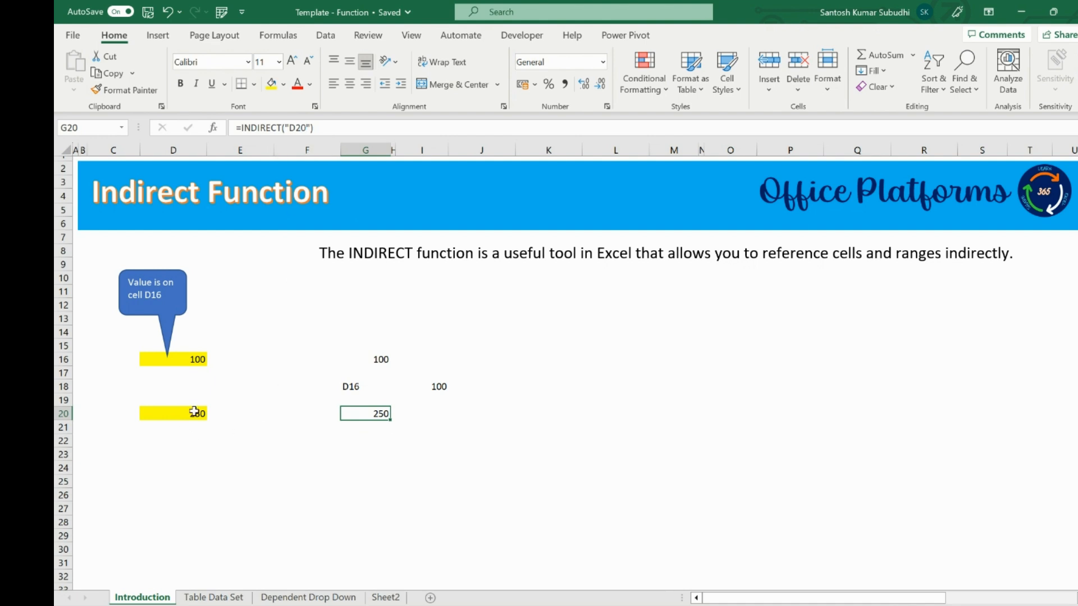
pyautogui.moveTo(283, 126); pyautogui.dragTo(240, 132)
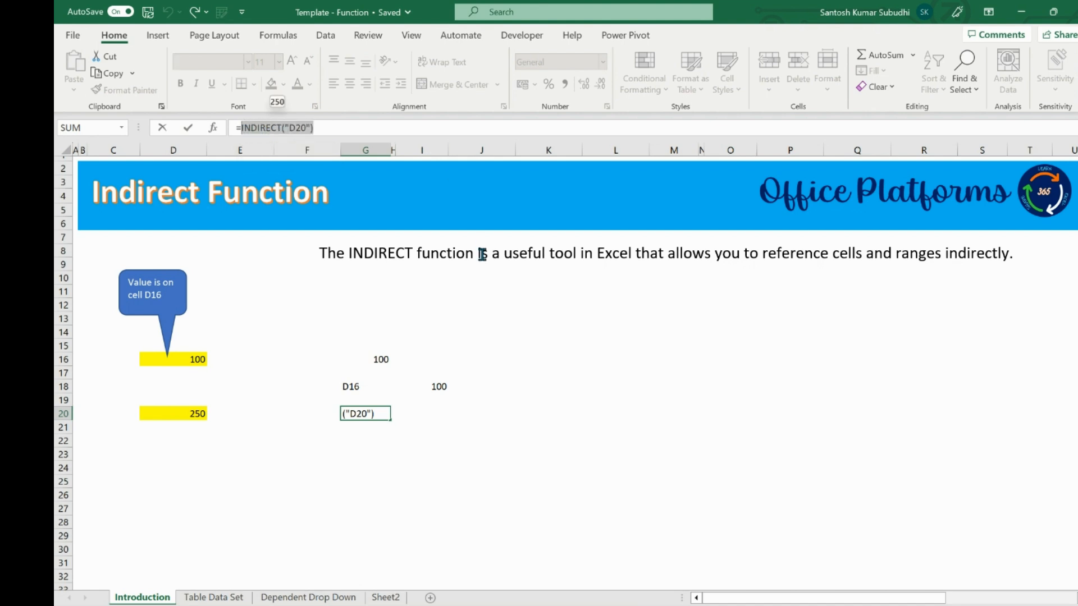
pyautogui.press('F9')
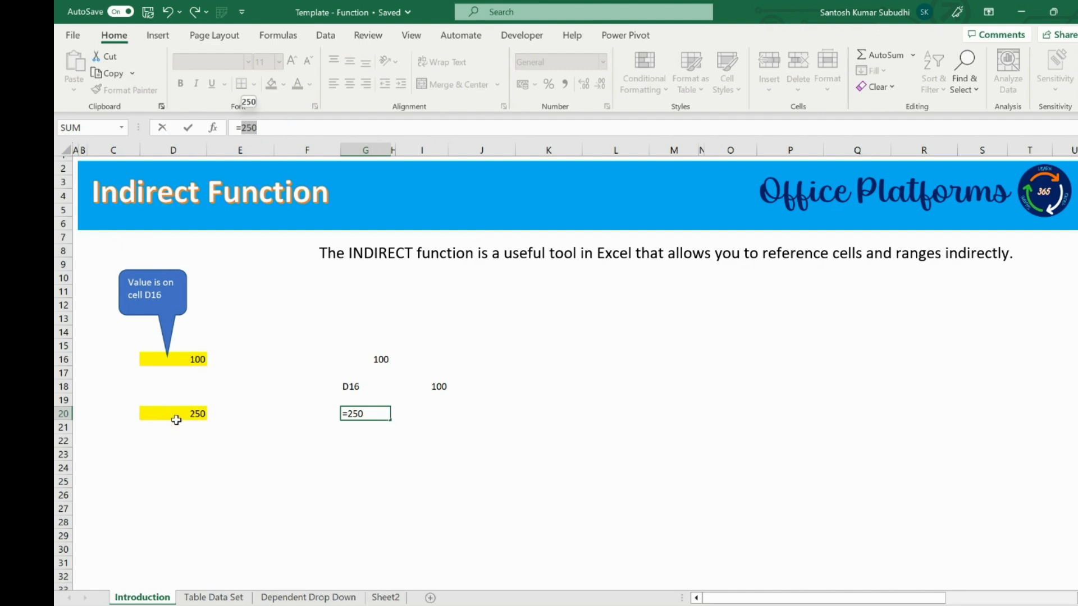
pyautogui.hotkey('ctrl', 'z')
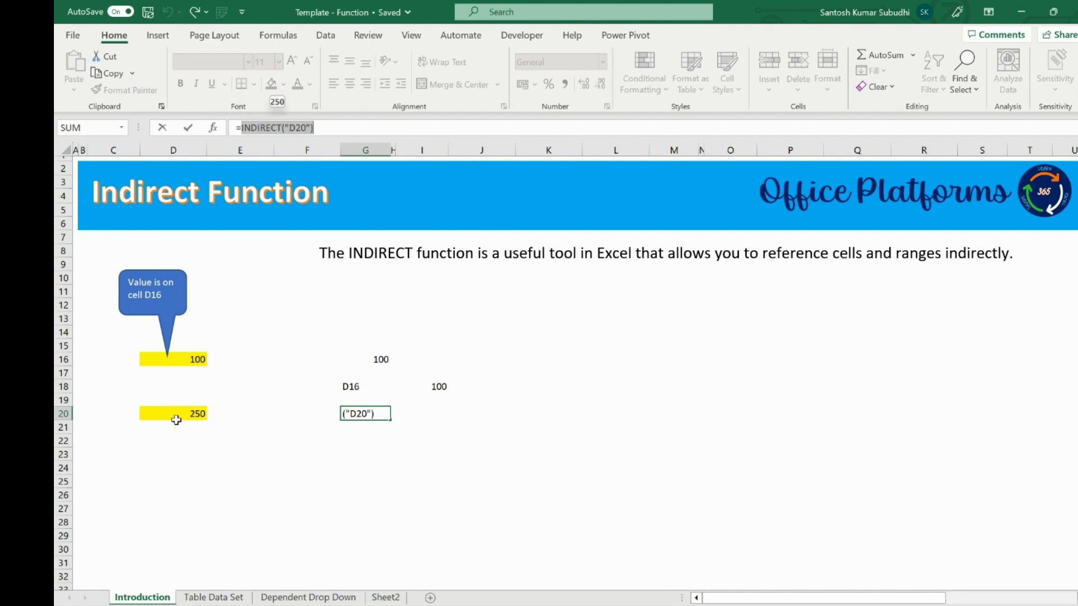
pyautogui.press('Tab')
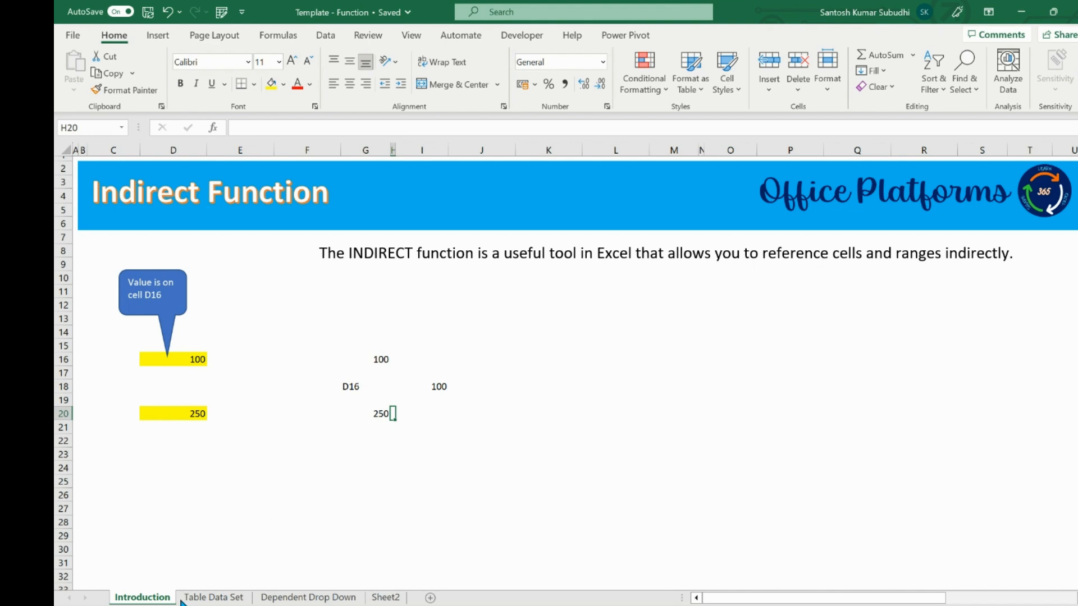
# Step: Go to the Table Data Set sheet and look over its three monthly tables one after another
pyautogui.click(214, 597)
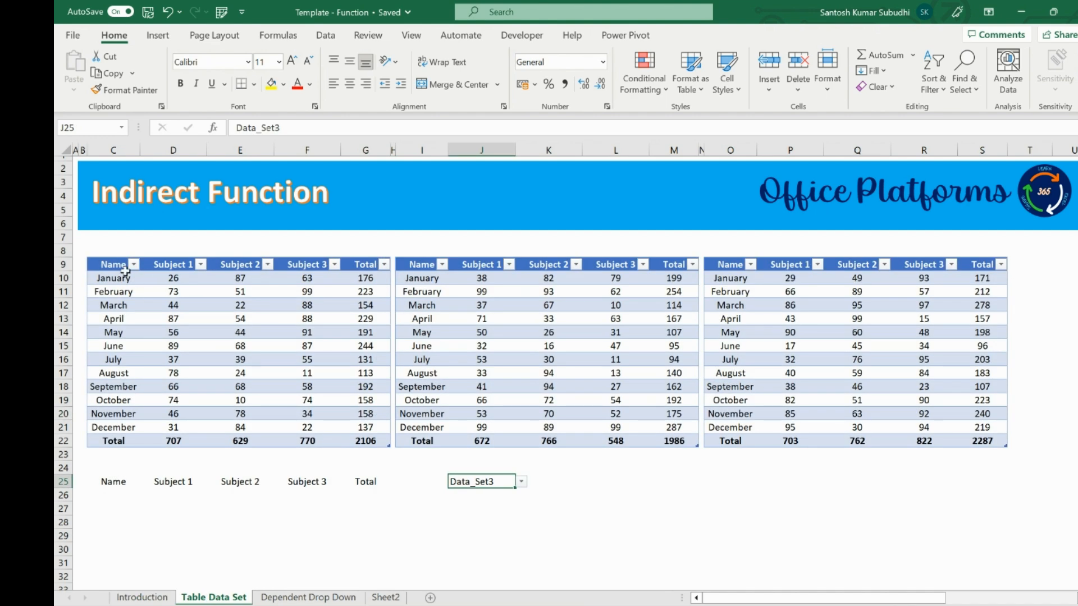
pyautogui.moveTo(115, 265); pyautogui.dragTo(354, 437)
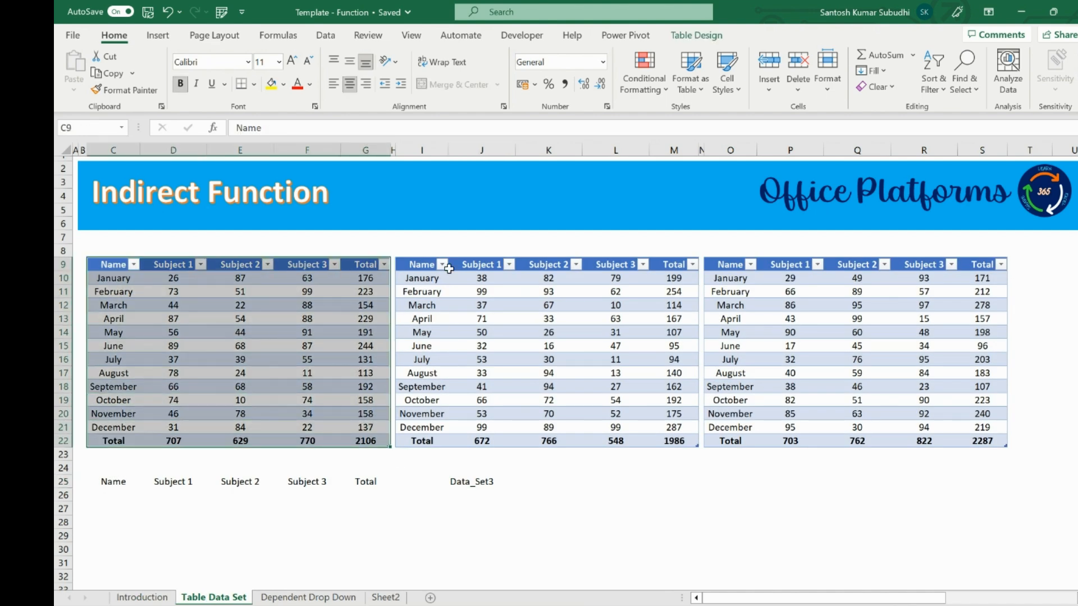
pyautogui.moveTo(425, 264); pyautogui.dragTo(695, 439)
pyautogui.moveTo(728, 265); pyautogui.dragTo(984, 441)
pyautogui.click(205, 348)
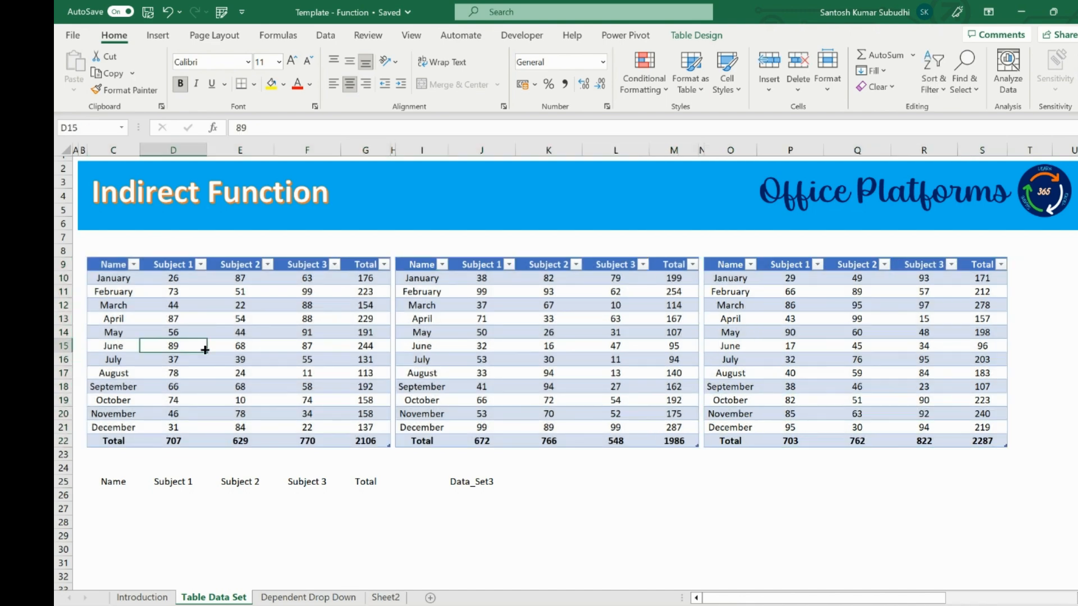
pyautogui.click(475, 315)
pyautogui.click(797, 314)
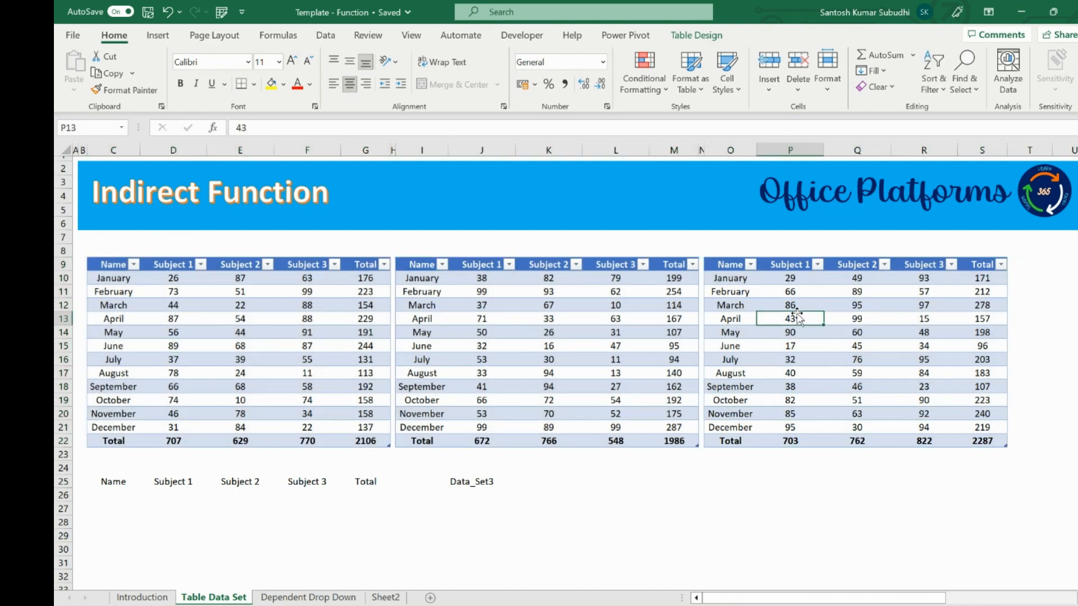
pyautogui.click(800, 315)
# Step: Review the names of the three tables in the Name Manager and close it
pyautogui.hotkey('ctrl', 'F3')
pyautogui.click(676, 186)
pyautogui.click(676, 198)
pyautogui.click(677, 210)
pyautogui.click(679, 186)
pyautogui.click(991, 396)
# Step: Compare the first table's header row in C9:G9 with the prepared headers in row 25
pyautogui.click(108, 494)
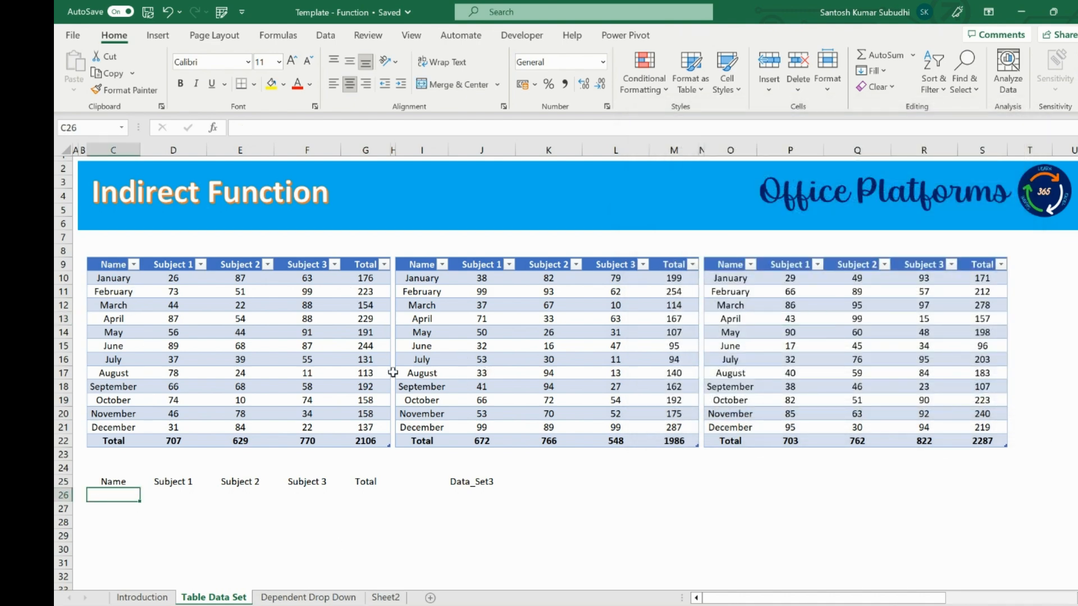
pyautogui.click(108, 266)
pyautogui.moveTo(109, 265); pyautogui.dragTo(365, 265)
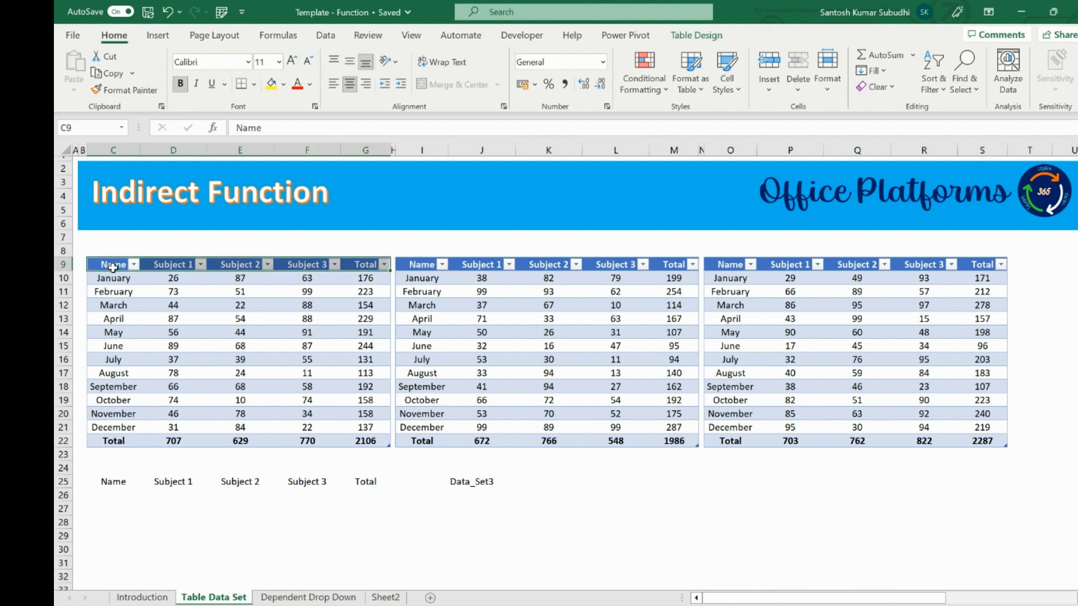
pyautogui.click(110, 482)
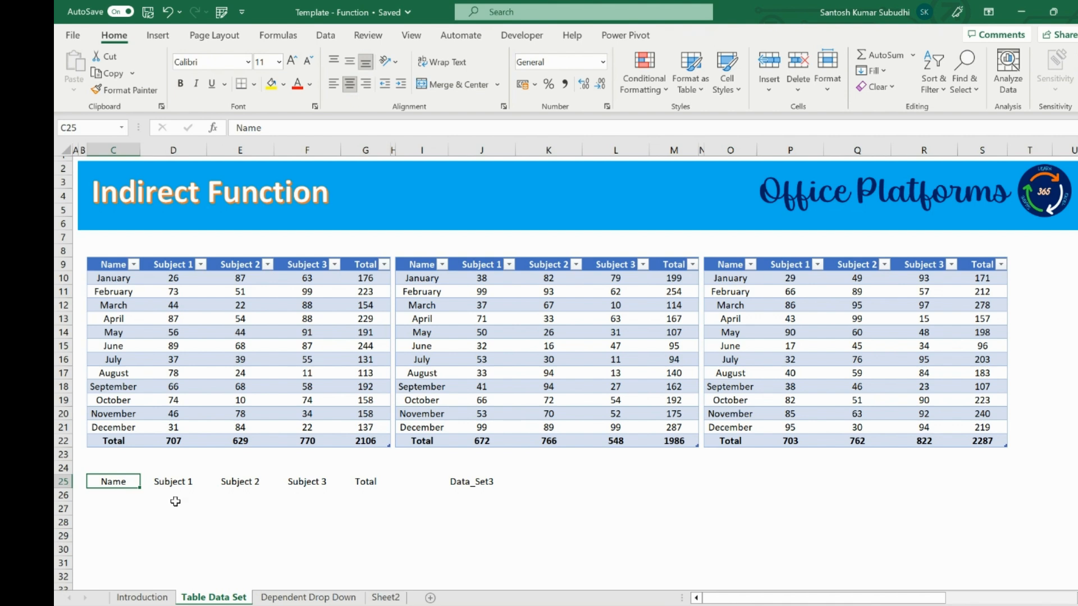
pyautogui.click(112, 498)
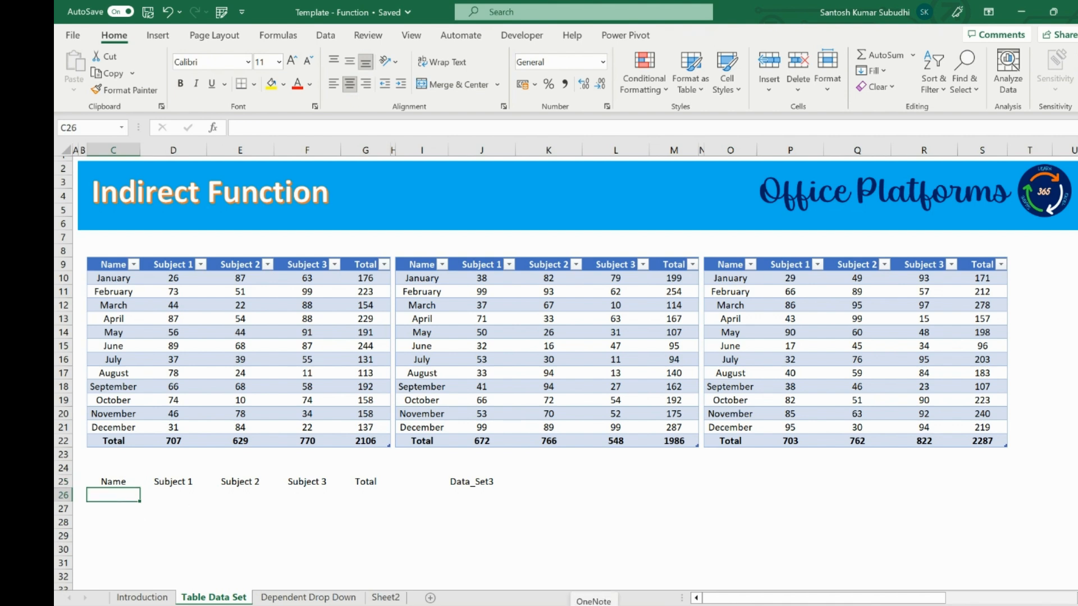
pyautogui.write('=')
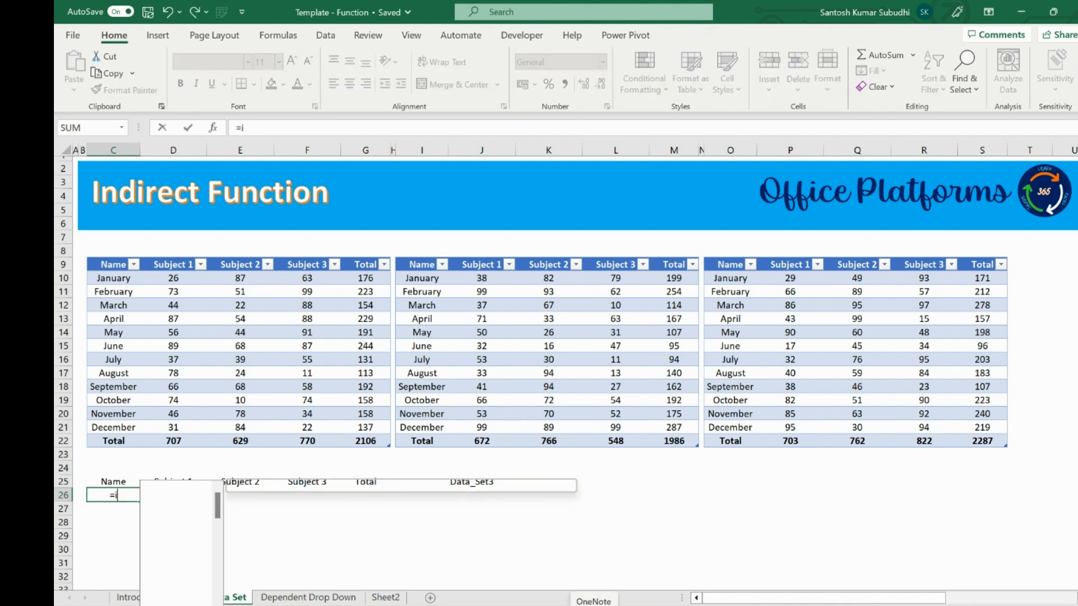
pyautogui.write('ind')
pyautogui.press('Escape')
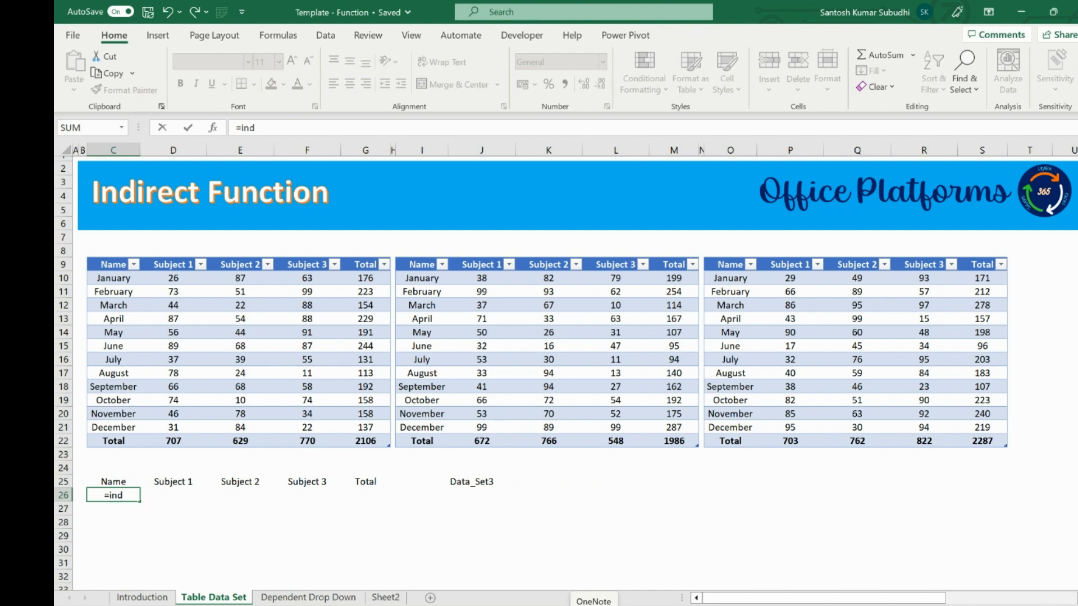
pyautogui.press('Escape')
# Step: Inspect the data validation list source of cell J25, close it without changes and check the cell's drop-down choices
pyautogui.click(481, 483)
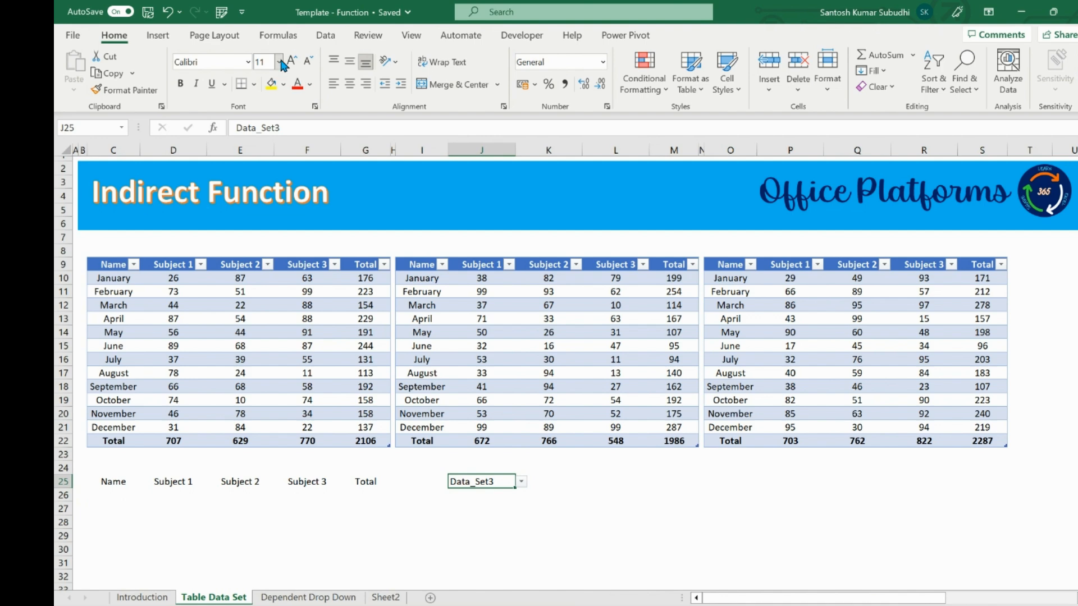
pyautogui.click(326, 35)
pyautogui.click(766, 88)
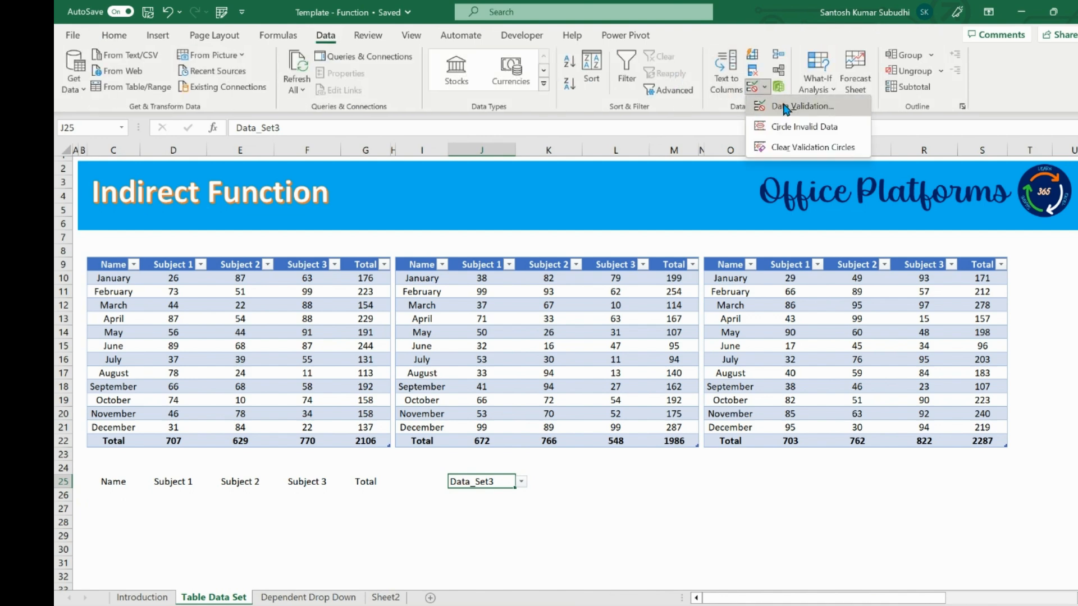
pyautogui.click(782, 102)
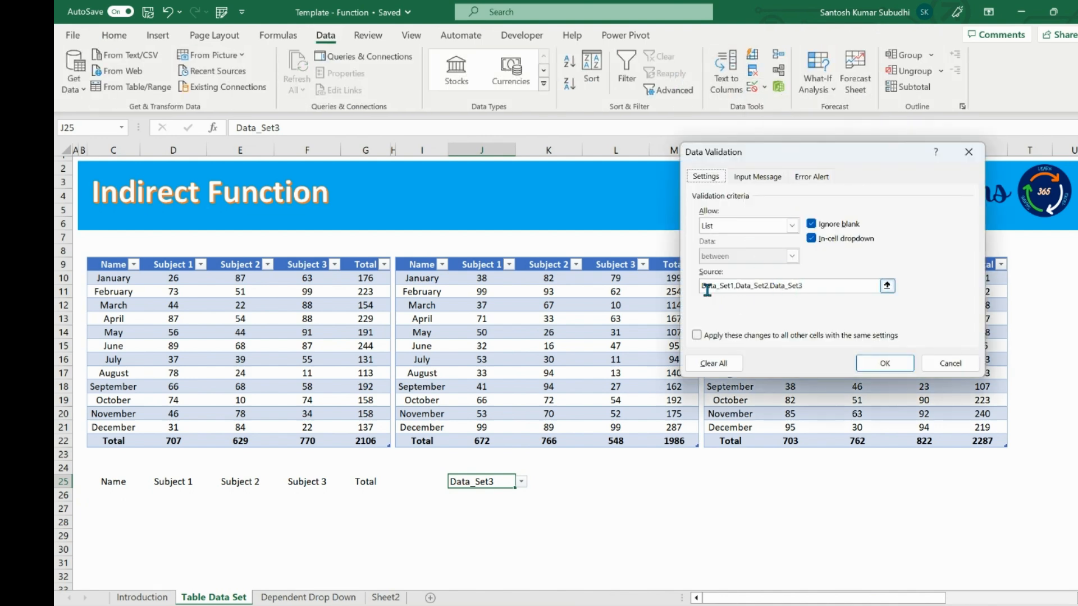
pyautogui.click(961, 368)
pyautogui.click(524, 482)
pyautogui.click(525, 484)
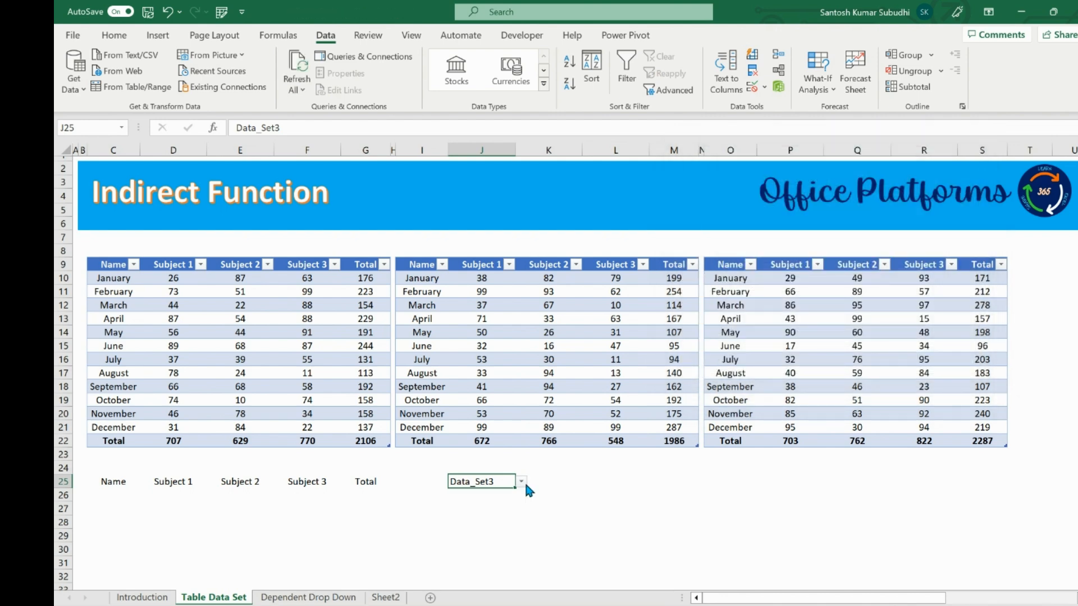
# Step: Enter the formula =INDIRECT(J25) in cell C26, under the Name header
pyautogui.click(110, 498)
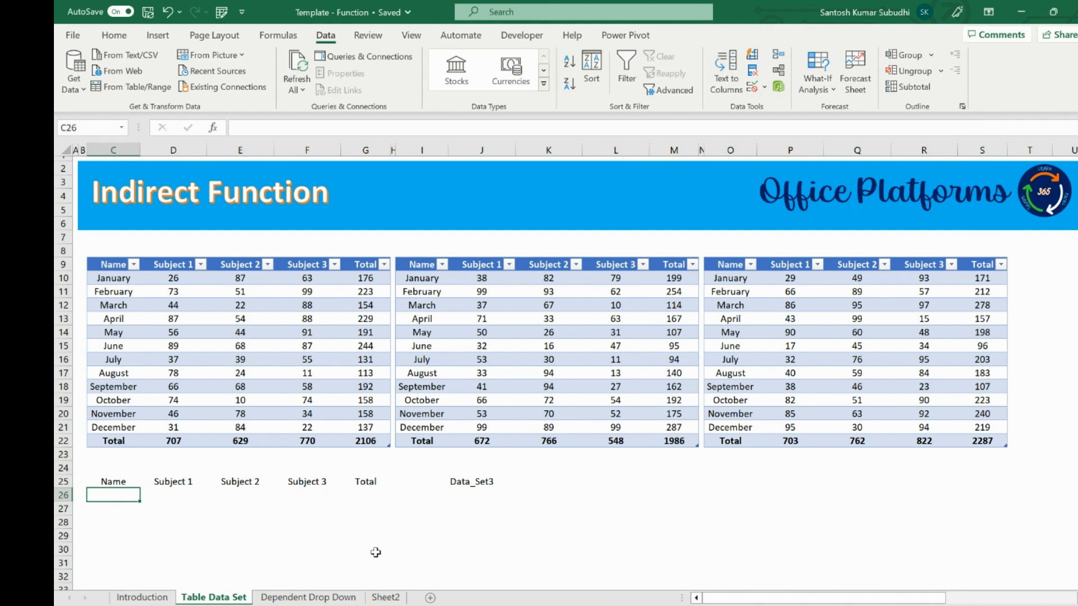
pyautogui.write('=ind')
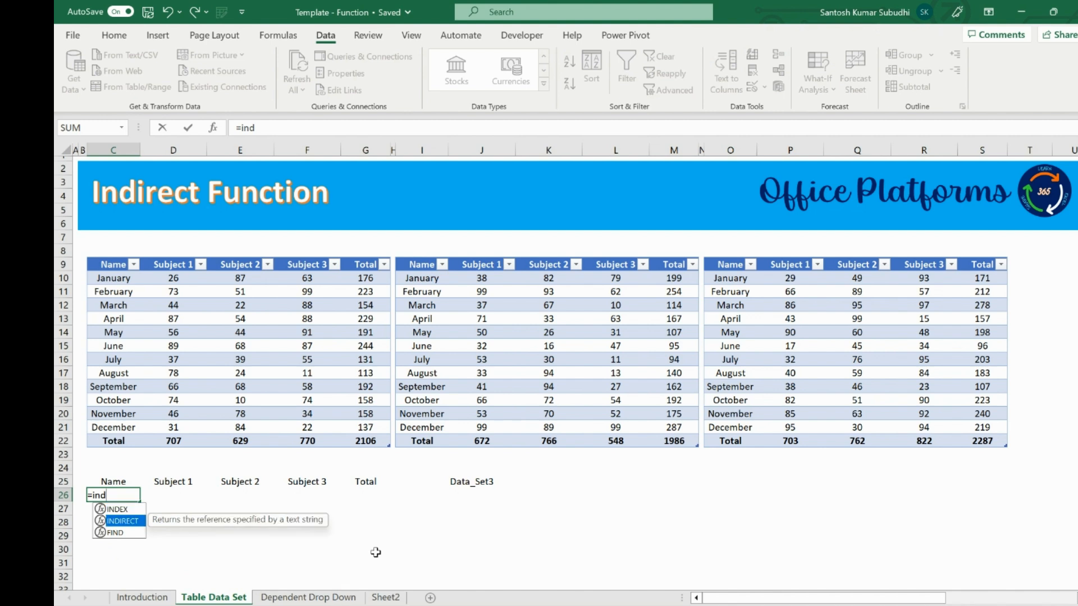
pyautogui.press('Tab')
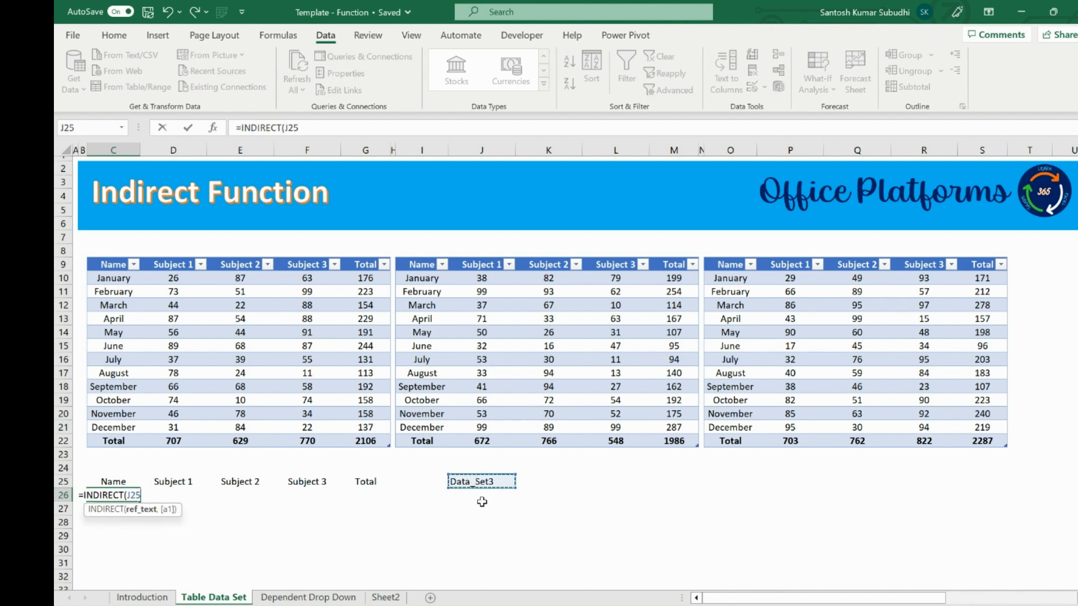
pyautogui.write(')')
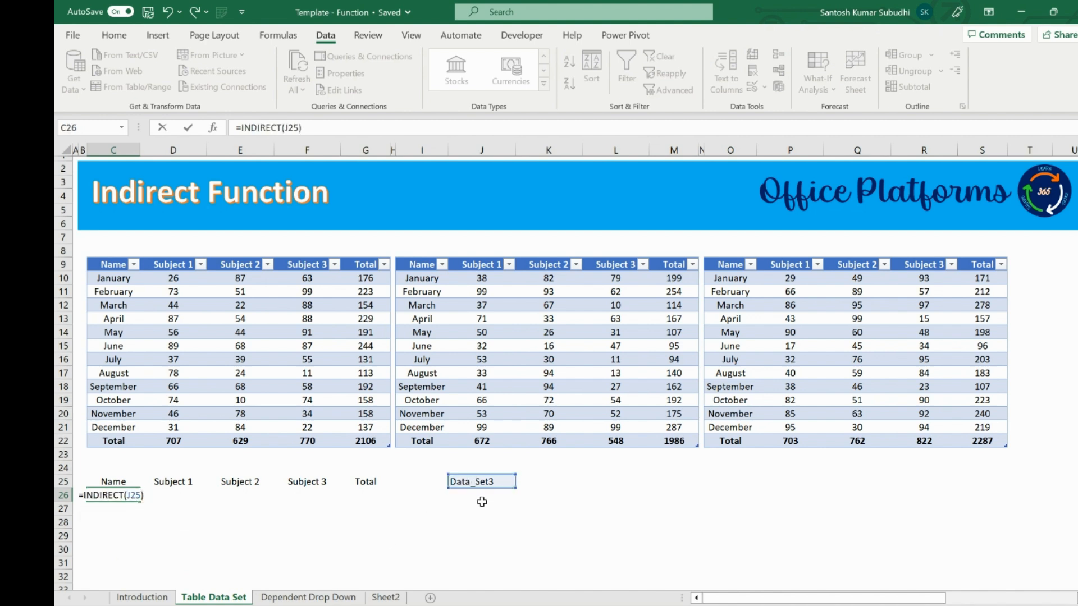
pyautogui.press('Return')
# Step: Examine the spilled table below row 25, set J25 to Data_Set1 and to Data_Set2, and compare the results with the source tables
pyautogui.scroll(-5, 481, 501)
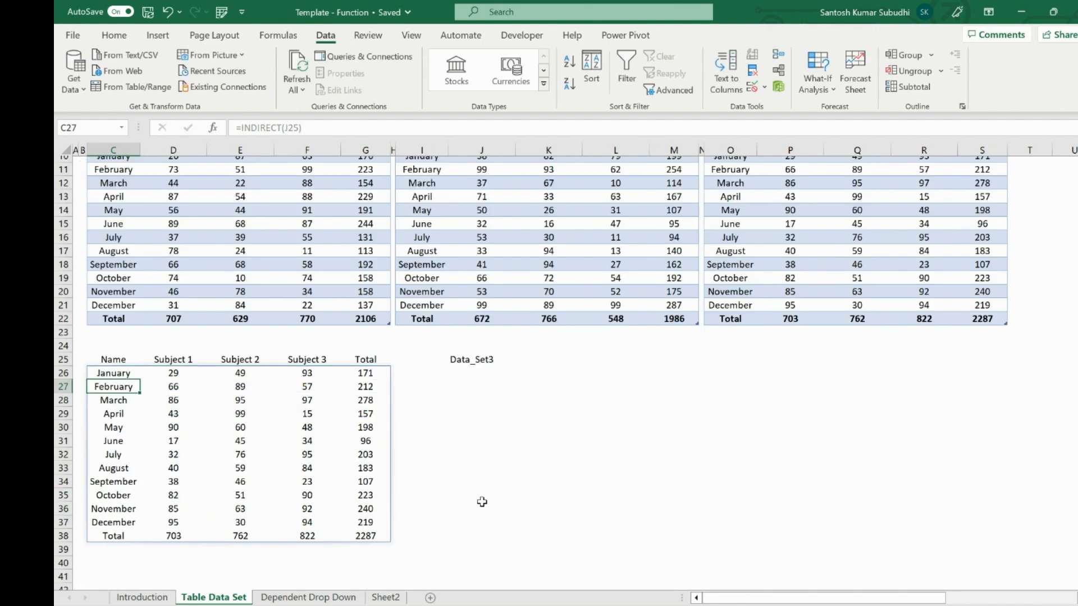
pyautogui.moveTo(122, 292); pyautogui.dragTo(370, 455)
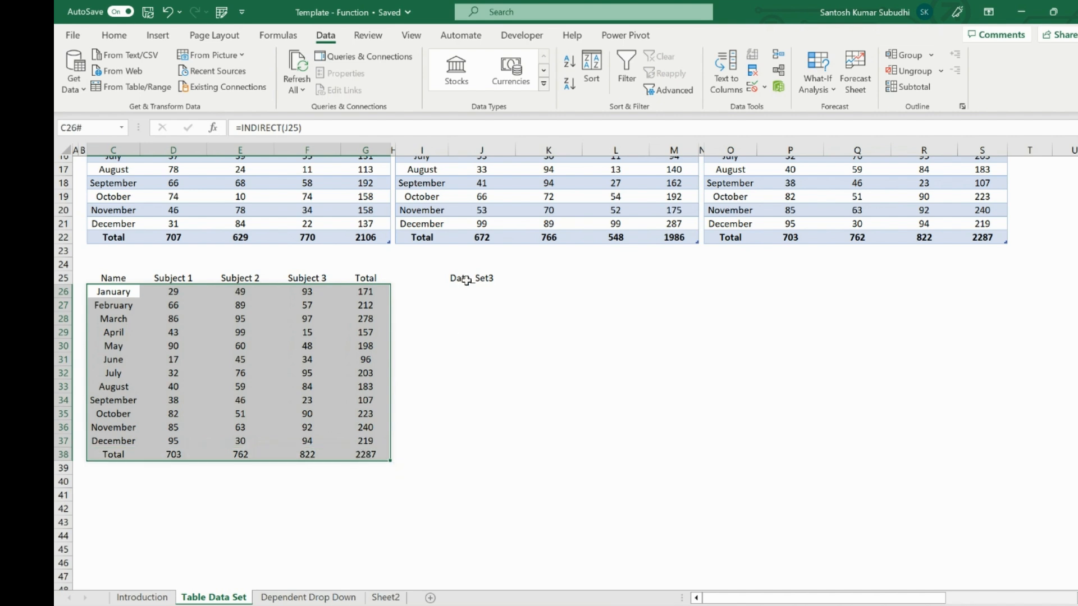
pyautogui.click(465, 285)
pyautogui.click(525, 279)
pyautogui.click(497, 283)
pyautogui.click(520, 279)
pyautogui.click(500, 288)
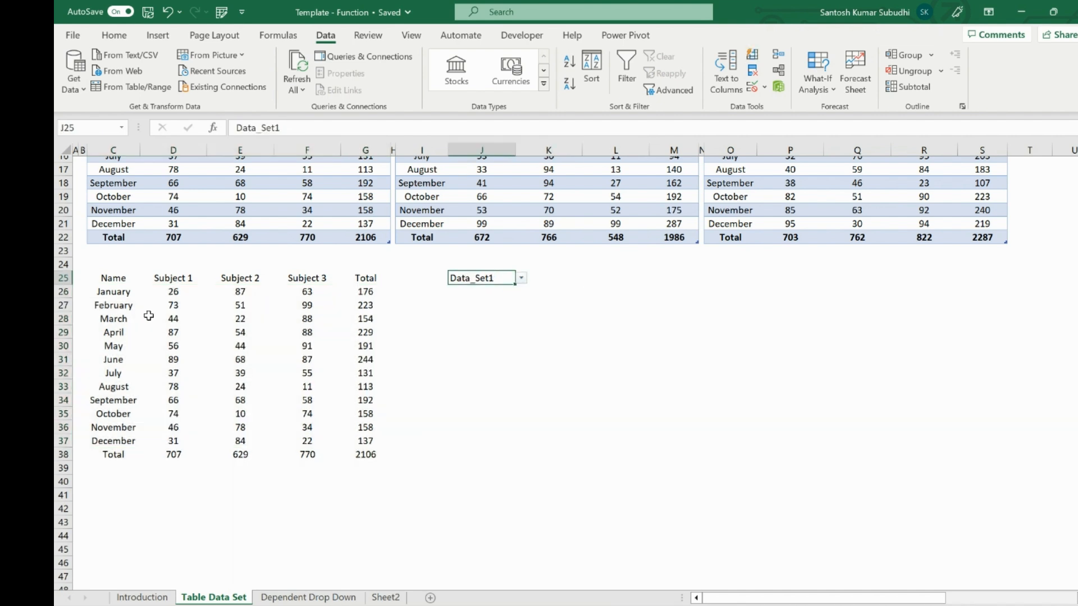
pyautogui.click(521, 278)
pyautogui.click(513, 299)
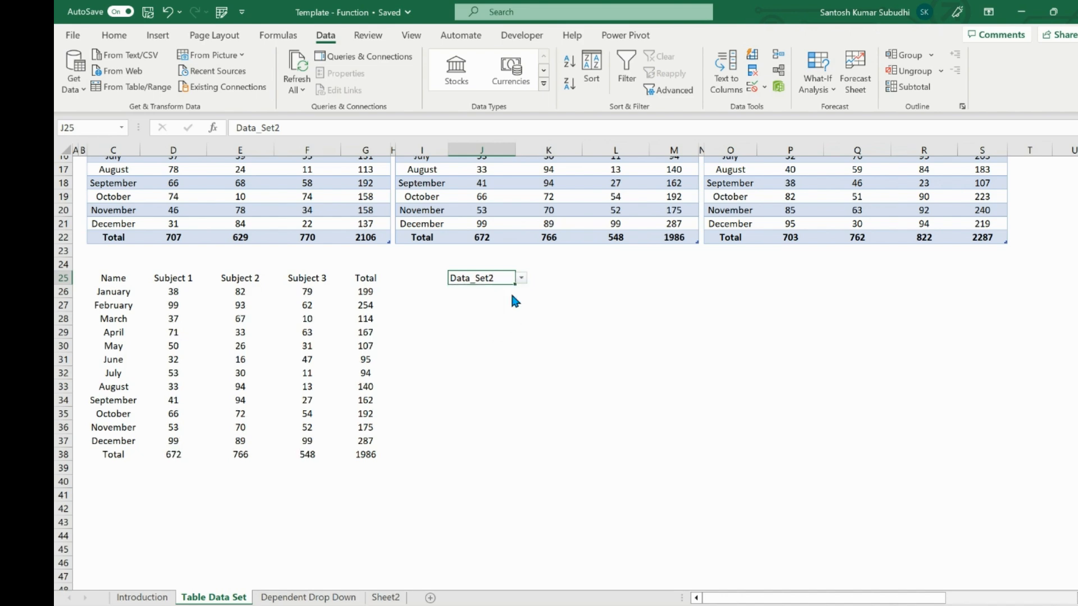
pyautogui.scroll(5, 500, 357)
pyautogui.scroll(-3, 500, 357)
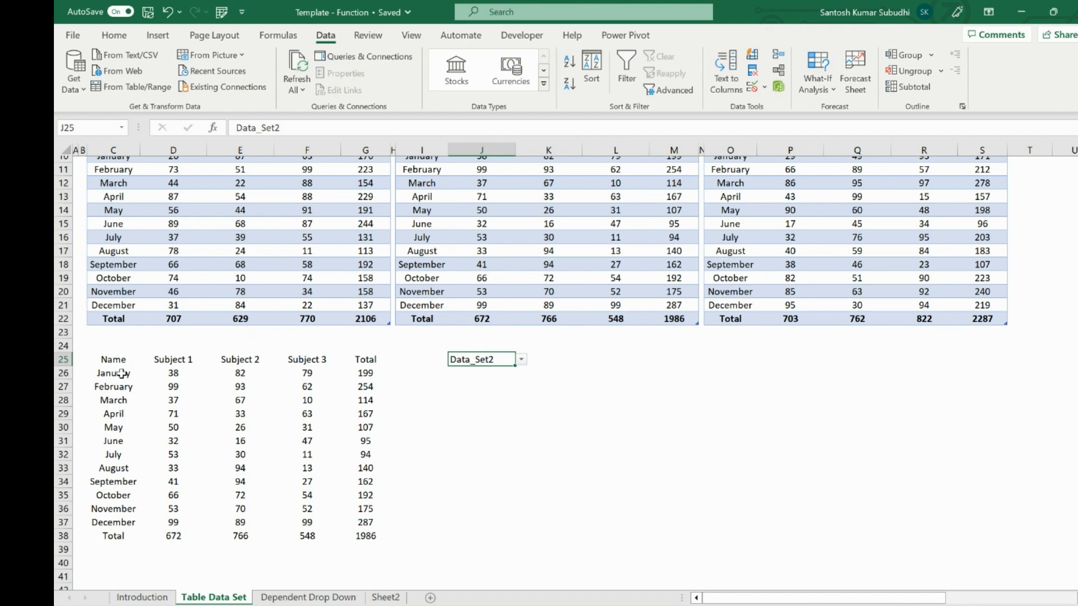
# Step: Insert a 2-D clustered column chart from C25:C37 and G25:G37 and place it beside cell J25
pyautogui.moveTo(116, 359); pyautogui.dragTo(131, 522)
pyautogui.moveTo(361, 359); pyautogui.dragTo(380, 528)
pyautogui.click(114, 35)
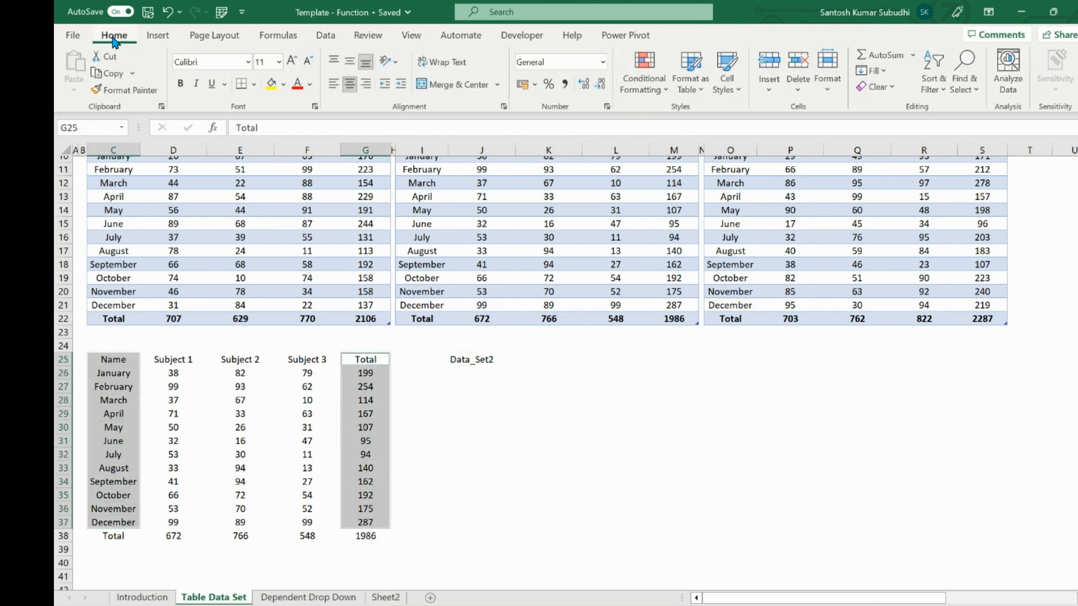
pyautogui.click(158, 35)
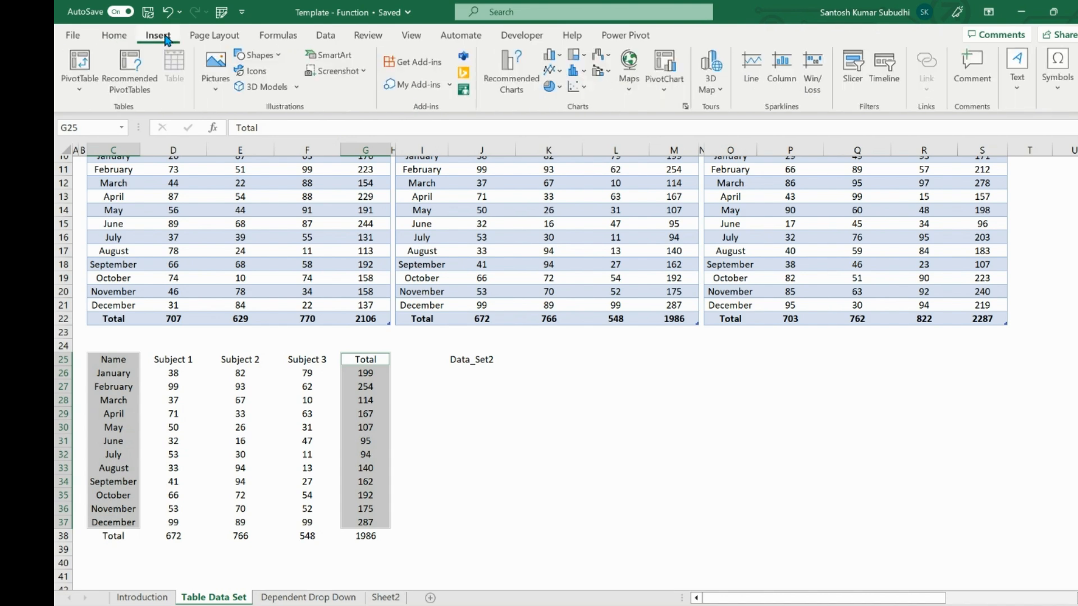
pyautogui.click(552, 58)
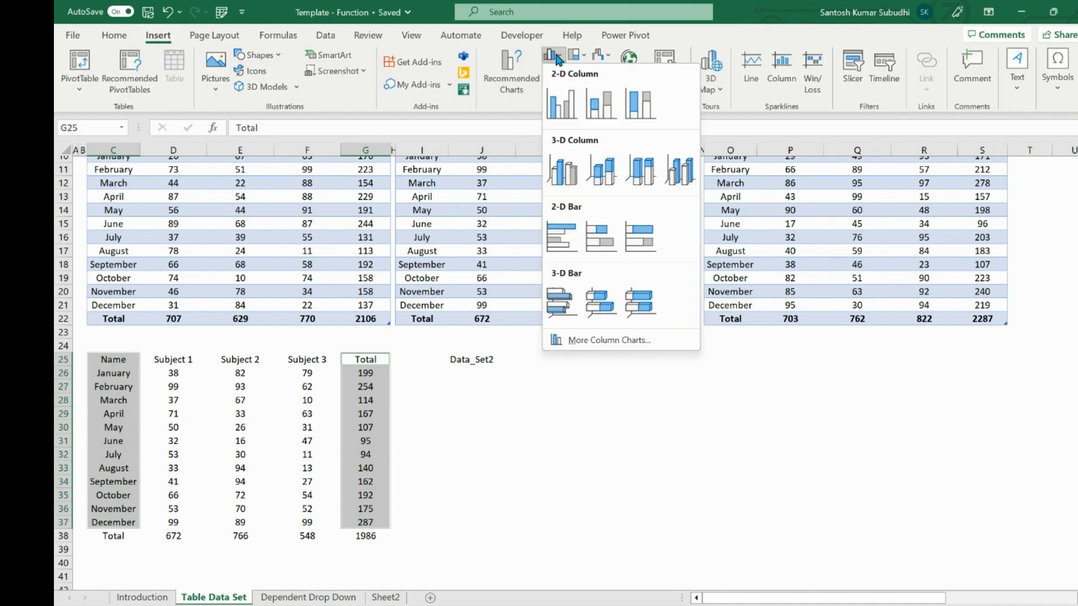
pyautogui.click(559, 90)
pyautogui.moveTo(584, 331); pyautogui.dragTo(712, 407)
# Step: Set the data set in J25 to Data_Set1 and then to Data_Set3 to check that the table and chart follow
pyautogui.click(471, 362)
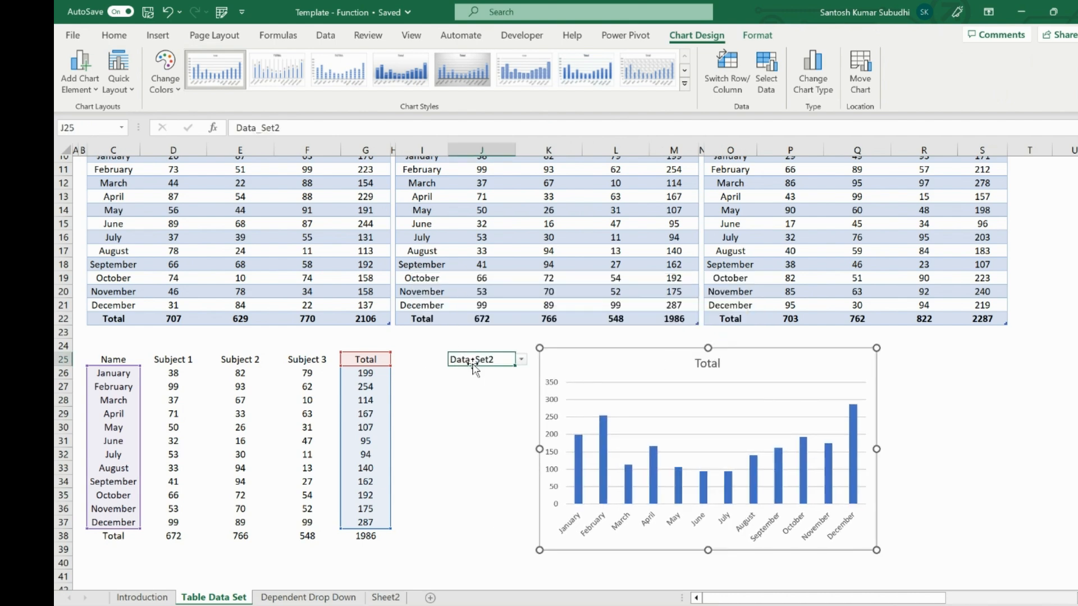
pyautogui.click(521, 359)
pyautogui.click(502, 371)
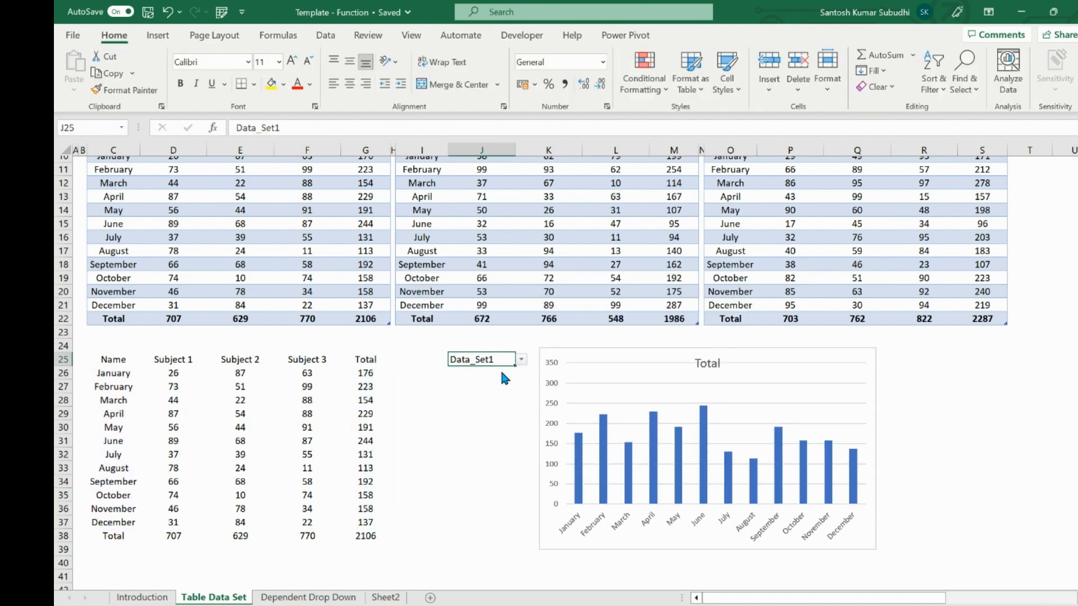
pyautogui.click(521, 359)
pyautogui.click(477, 392)
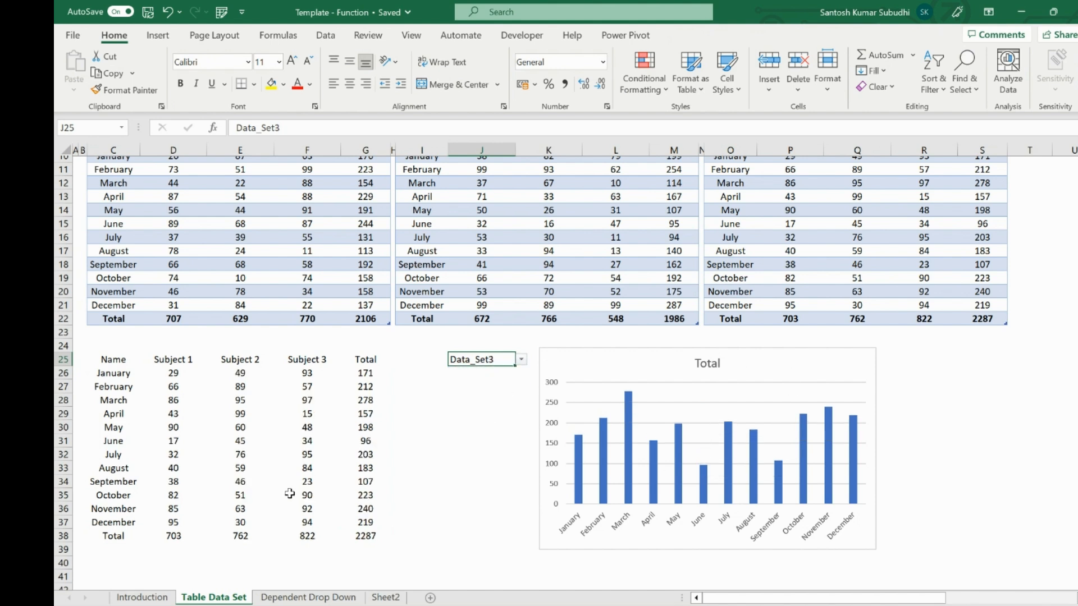